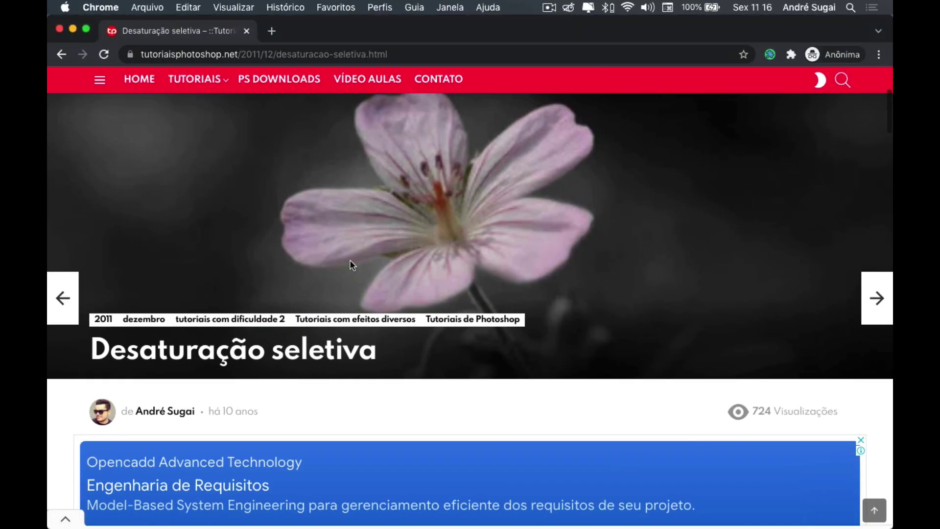
- Scroll the tutorial through steps 01–03 down to the finished part-colour lotus example
{"action": "scroll", "coordinate": [489, 287], "scroll_direction": "down", "scroll_amount": 4}
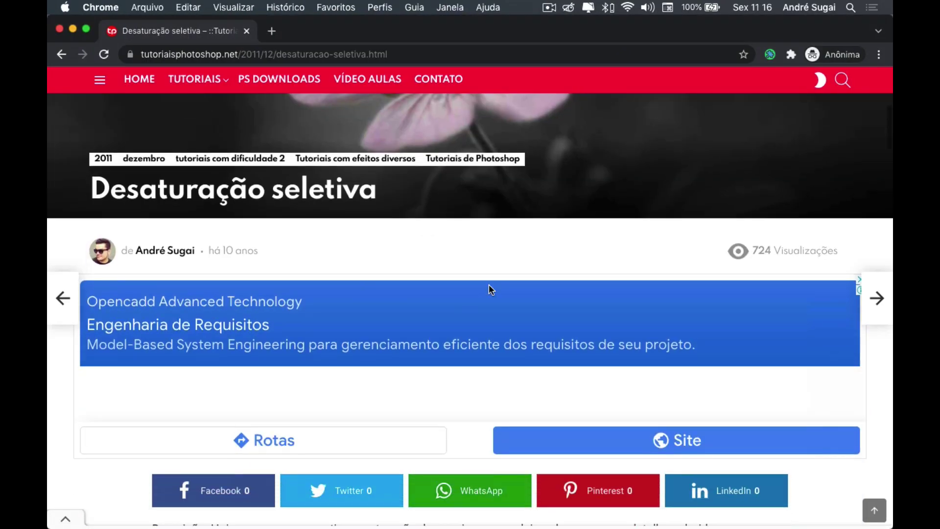
{"action": "scroll", "coordinate": [488, 285], "scroll_direction": "down", "scroll_amount": 3}
{"action": "scroll", "coordinate": [489, 285], "scroll_direction": "down", "scroll_amount": 3}
{"action": "scroll", "coordinate": [489, 285], "scroll_direction": "down", "scroll_amount": 3}
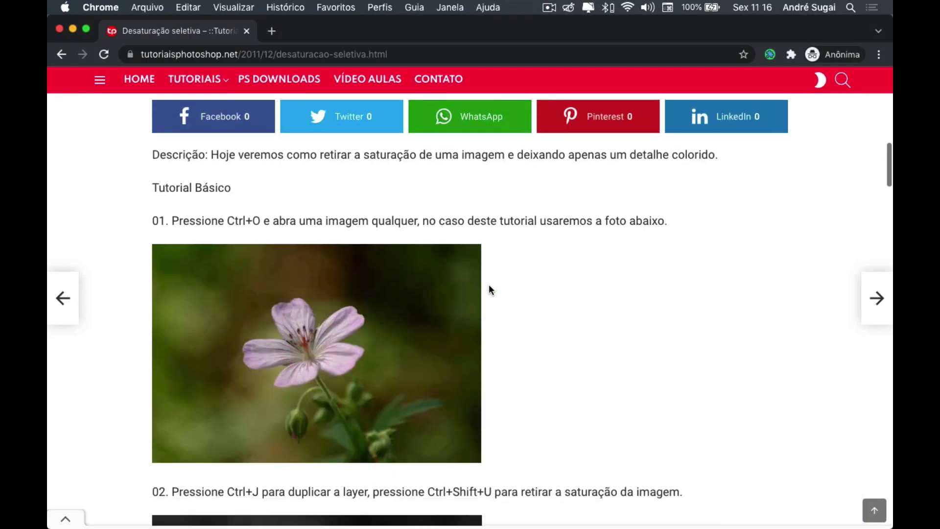
{"action": "scroll", "coordinate": [489, 285], "scroll_direction": "down", "scroll_amount": 3}
{"action": "scroll", "coordinate": [488, 285], "scroll_direction": "down", "scroll_amount": 2}
{"action": "scroll", "coordinate": [489, 286], "scroll_direction": "down", "scroll_amount": 1}
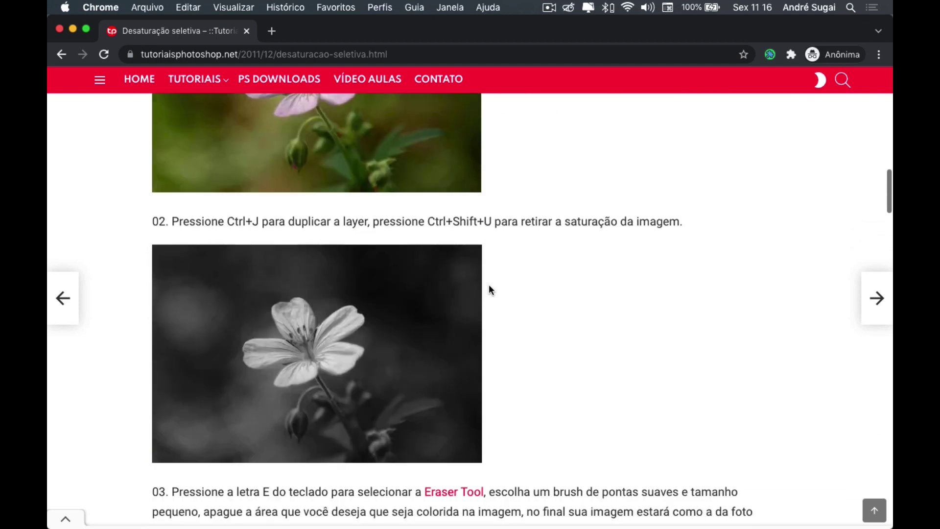
{"action": "scroll", "coordinate": [489, 285], "scroll_direction": "down", "scroll_amount": 2}
{"action": "scroll", "coordinate": [489, 287], "scroll_direction": "down", "scroll_amount": 2}
{"action": "scroll", "coordinate": [488, 286], "scroll_direction": "down", "scroll_amount": 2}
{"action": "scroll", "coordinate": [489, 287], "scroll_direction": "down", "scroll_amount": 2}
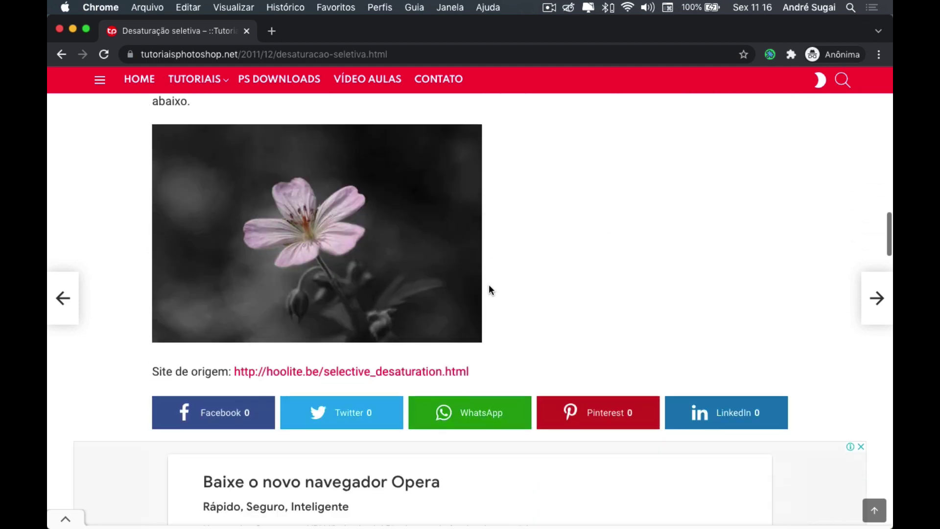
{"action": "scroll", "coordinate": [489, 285], "scroll_direction": "up", "scroll_amount": 2}
{"action": "scroll", "coordinate": [489, 285], "scroll_direction": "up", "scroll_amount": 2}
{"action": "scroll", "coordinate": [489, 285], "scroll_direction": "up", "scroll_amount": 2}
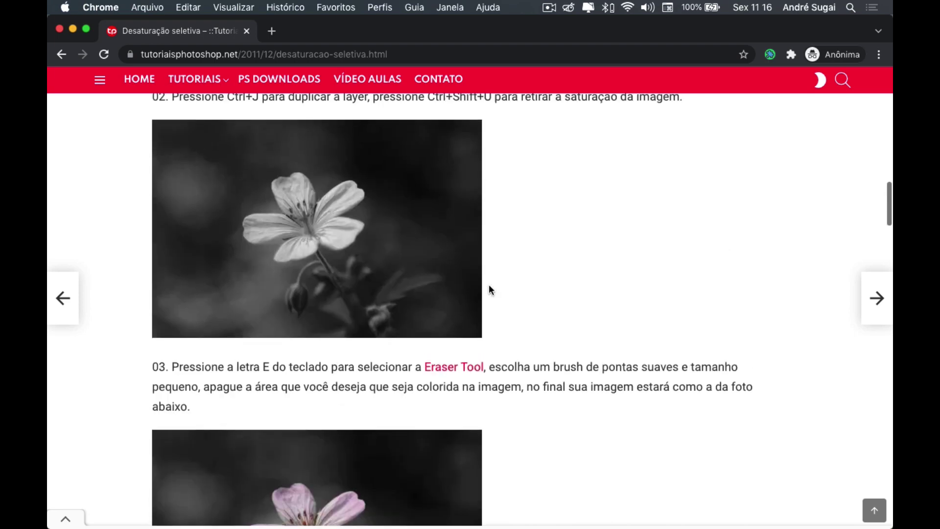
{"action": "scroll", "coordinate": [488, 285], "scroll_direction": "up", "scroll_amount": 2}
{"action": "scroll", "coordinate": [489, 289], "scroll_direction": "up", "scroll_amount": 2}
{"action": "scroll", "coordinate": [489, 289], "scroll_direction": "up", "scroll_amount": 2}
{"action": "scroll", "coordinate": [490, 290], "scroll_direction": "up", "scroll_amount": 1}
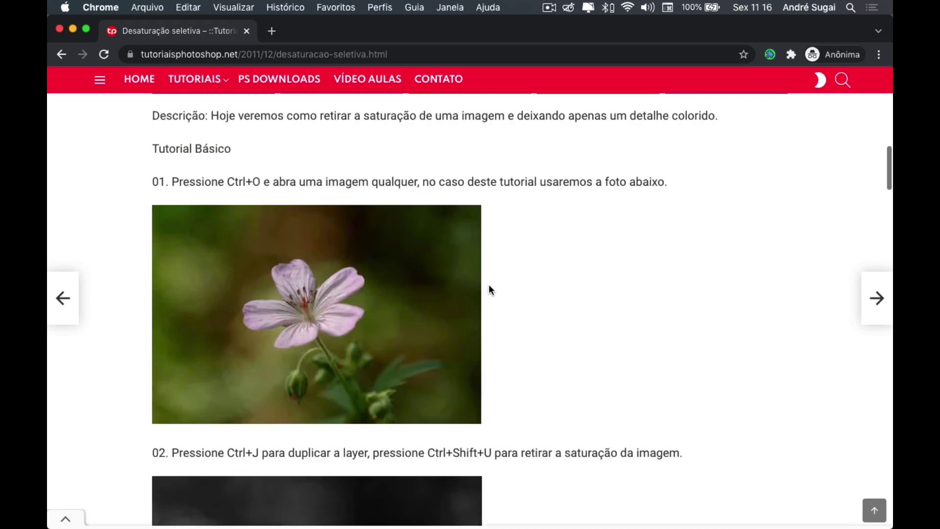
{"action": "scroll", "coordinate": [489, 287], "scroll_direction": "up", "scroll_amount": 1}
{"action": "scroll", "coordinate": [490, 287], "scroll_direction": "up", "scroll_amount": 1}
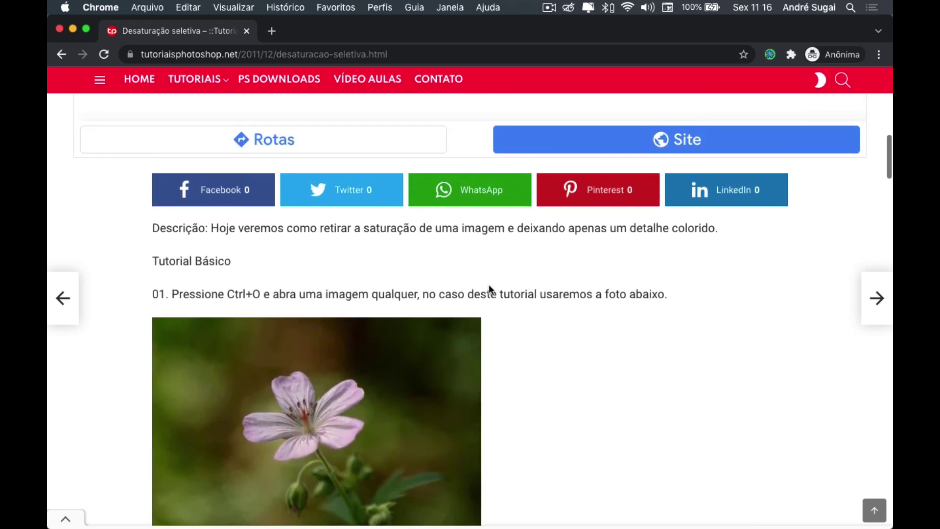
{"action": "scroll", "coordinate": [489, 286], "scroll_direction": "down", "scroll_amount": 2}
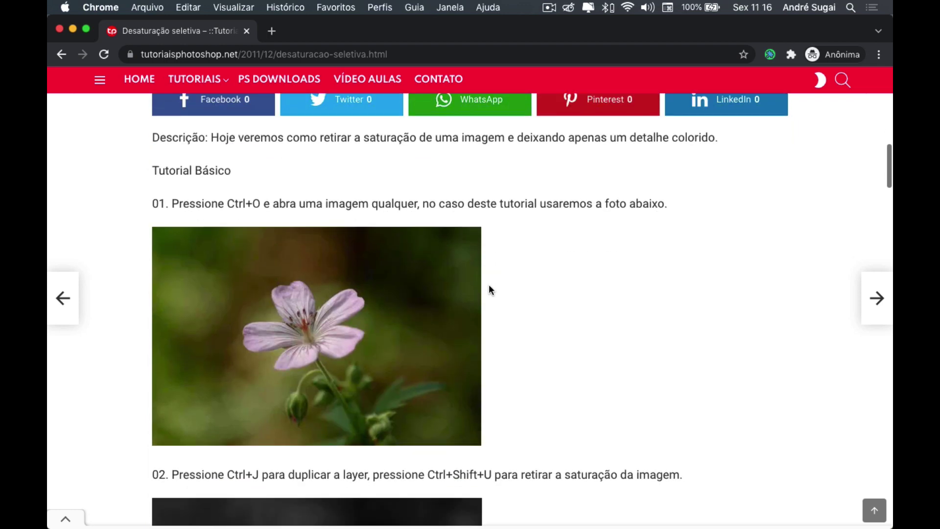
{"action": "scroll", "coordinate": [489, 287], "scroll_direction": "down", "scroll_amount": 1}
{"action": "scroll", "coordinate": [493, 288], "scroll_direction": "down", "scroll_amount": 1}
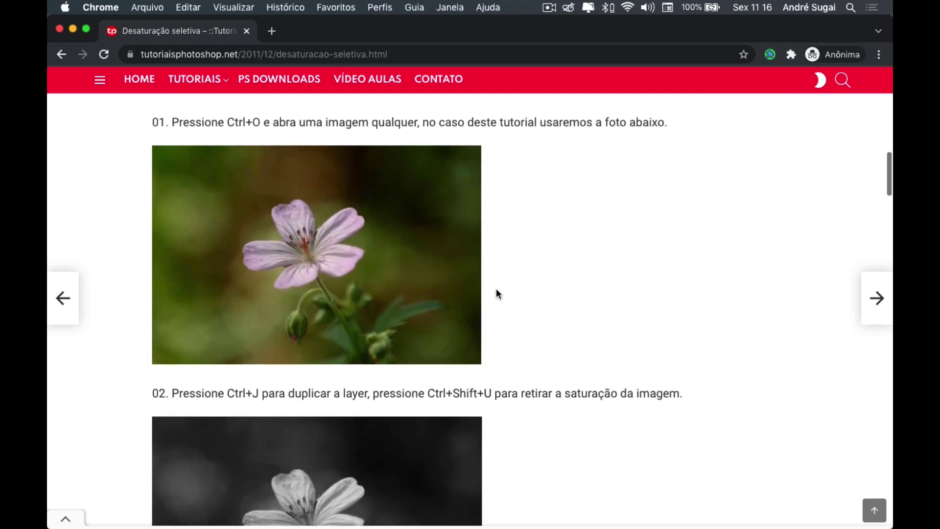
{"action": "scroll", "coordinate": [496, 293], "scroll_direction": "down", "scroll_amount": 1}
{"action": "scroll", "coordinate": [495, 293], "scroll_direction": "down", "scroll_amount": 1}
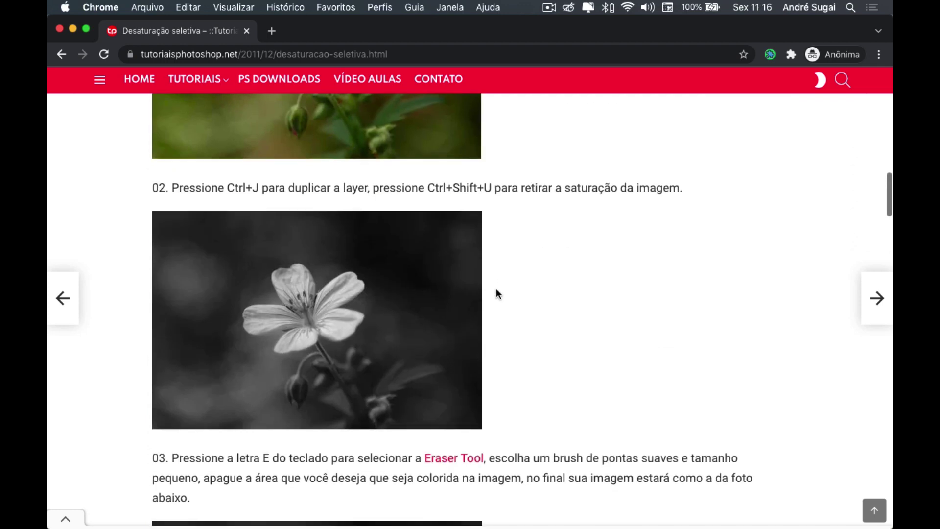
{"action": "scroll", "coordinate": [496, 292], "scroll_direction": "down", "scroll_amount": 1}
{"action": "scroll", "coordinate": [496, 293], "scroll_direction": "down", "scroll_amount": 1}
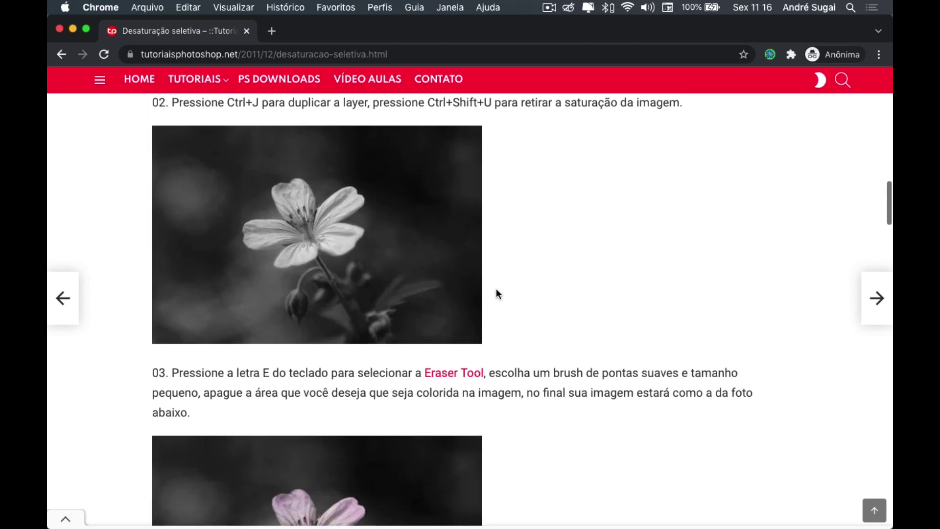
{"action": "scroll", "coordinate": [496, 289], "scroll_direction": "down", "scroll_amount": 1}
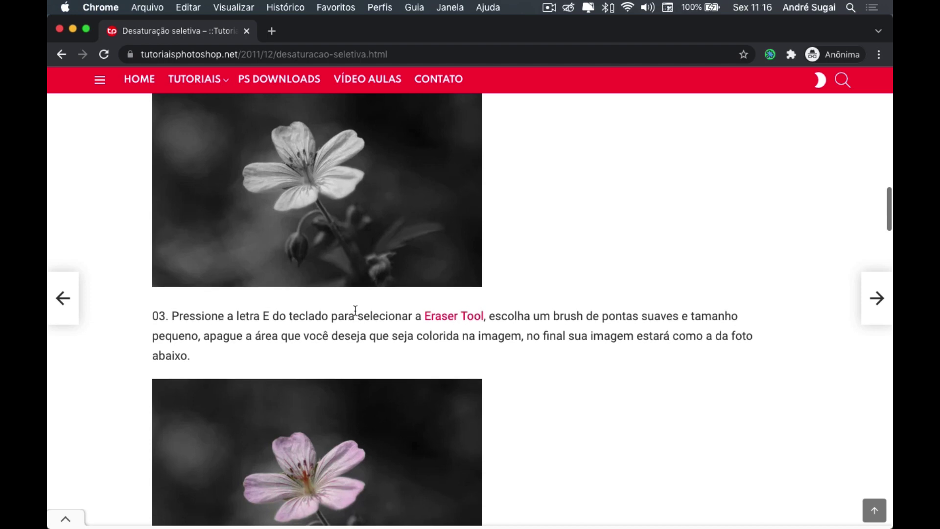
{"action": "scroll", "coordinate": [354, 310], "scroll_direction": "down", "scroll_amount": 2}
{"action": "scroll", "coordinate": [355, 309], "scroll_direction": "down", "scroll_amount": 1}
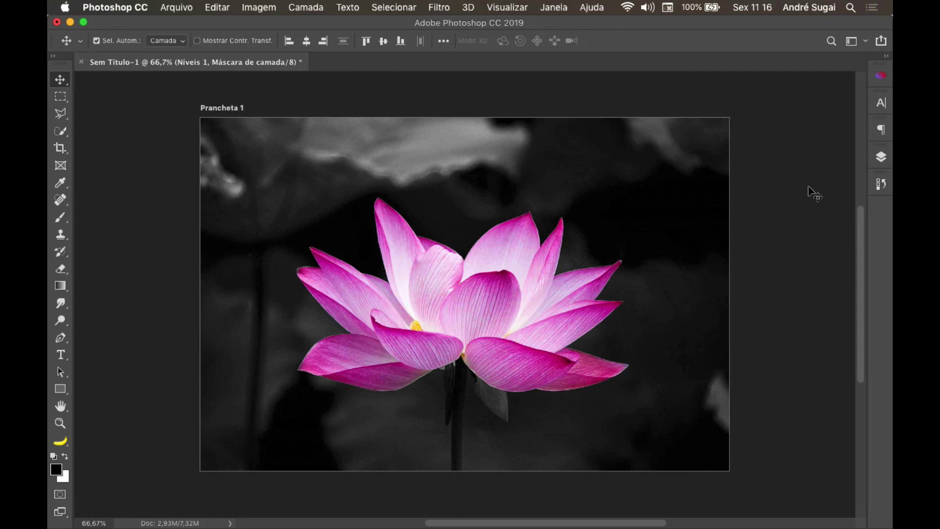
- Delete the Níveis 1 and pixabay-photo copiar layers, keeping only the original pixabay-photo layer
{"action": "left_click", "coordinate": [882, 157]}
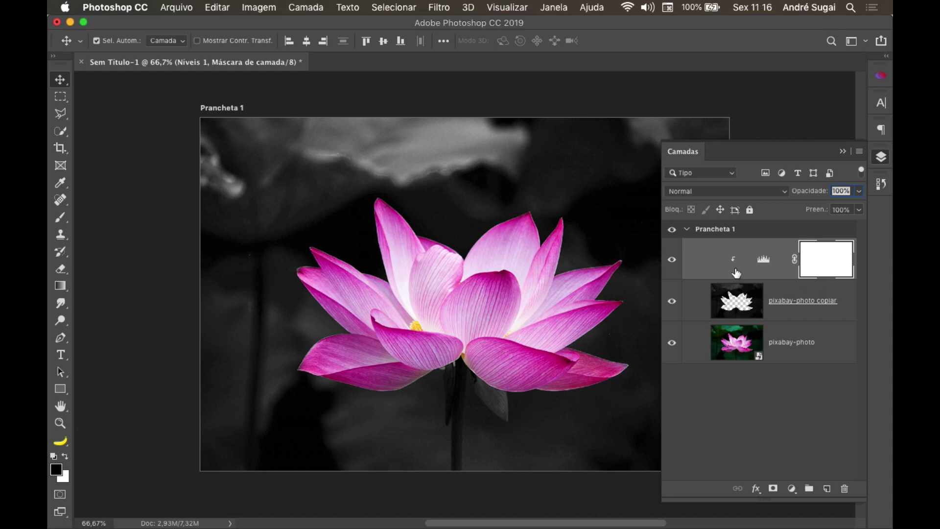
{"action": "left_click", "coordinate": [704, 308], "text": "shift"}
{"action": "key", "text": "BackSpace"}
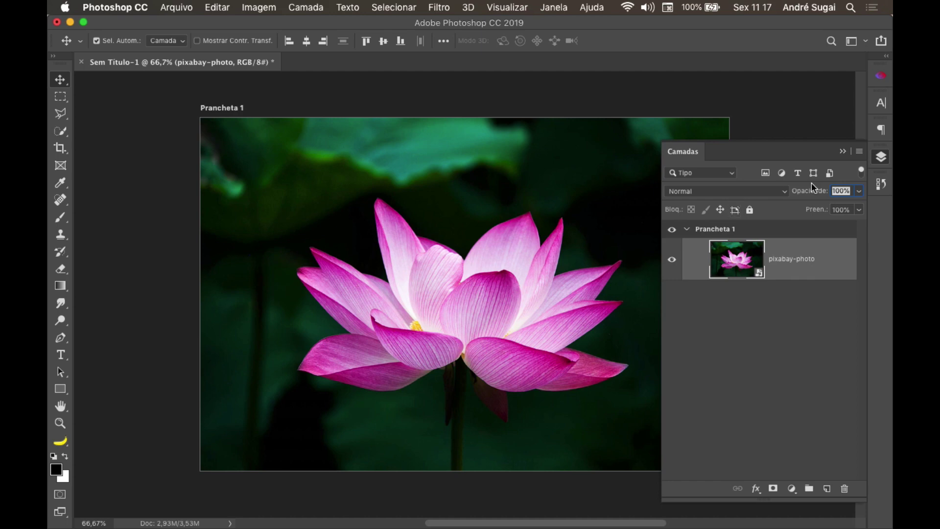
{"action": "left_click", "coordinate": [842, 152]}
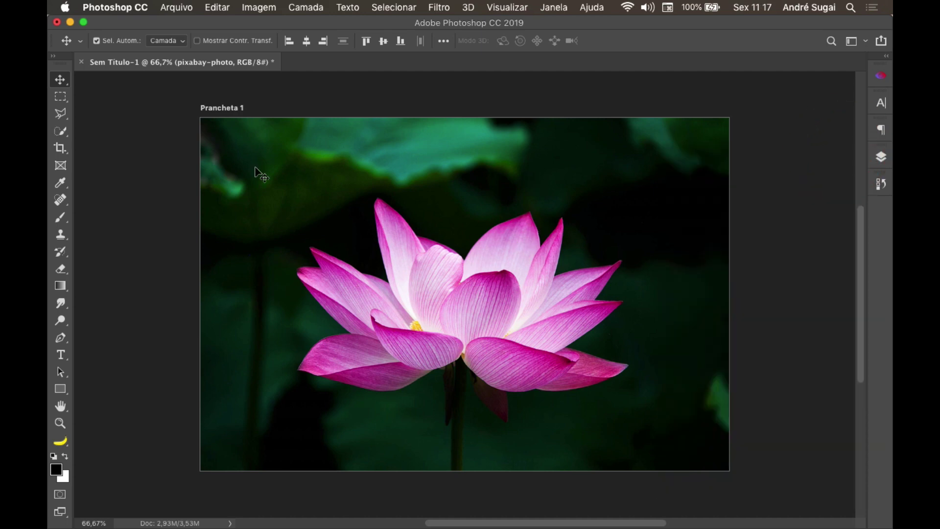
{"action": "left_click", "coordinate": [174, 6]}
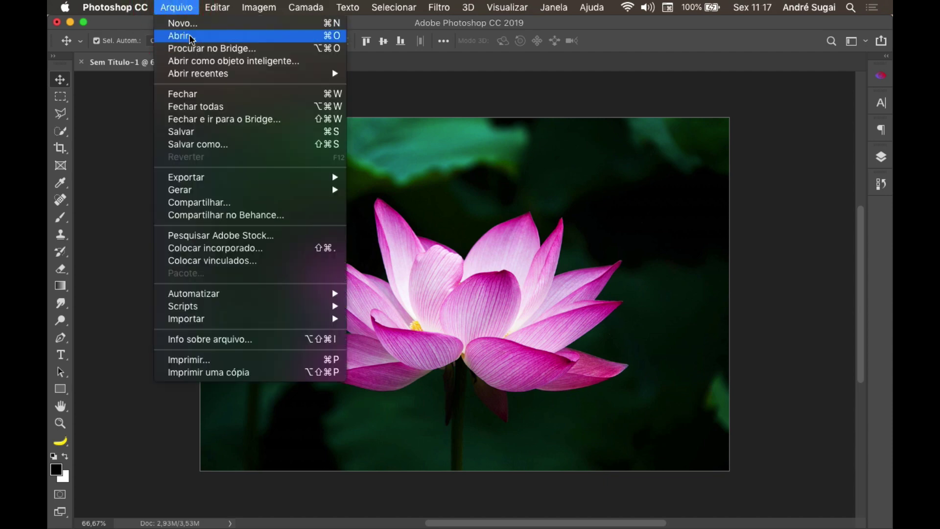
- Reopen the Layers panel via Janela > Camadas and shorten its height
{"action": "left_click", "coordinate": [397, 24]}
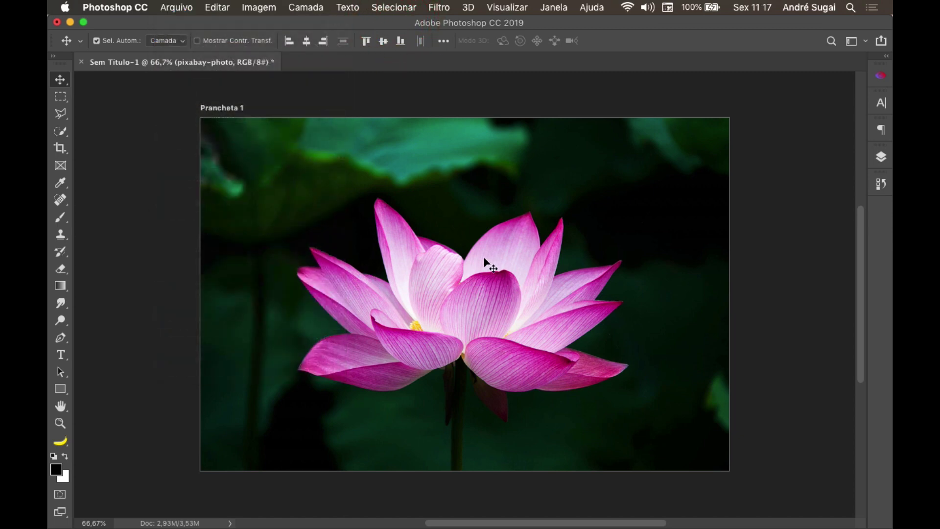
{"action": "left_click", "coordinate": [882, 157]}
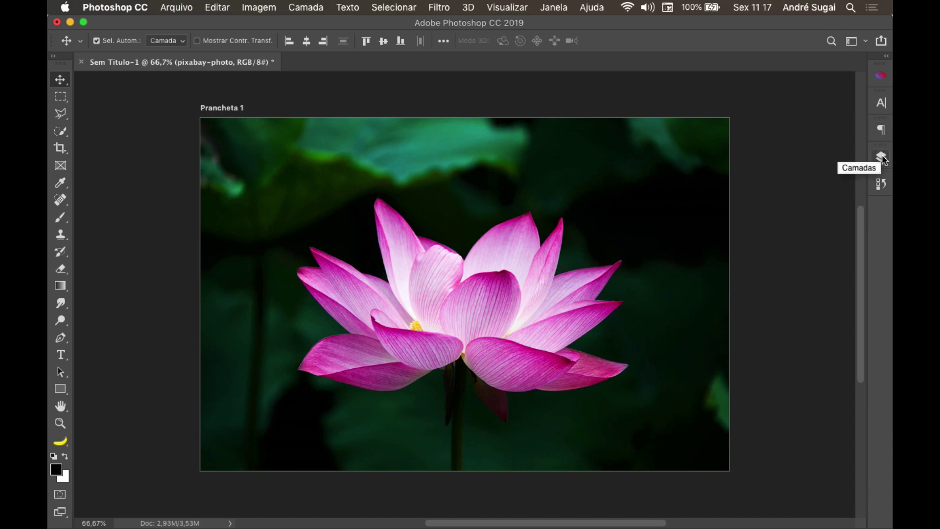
{"action": "left_click", "coordinate": [555, 7]}
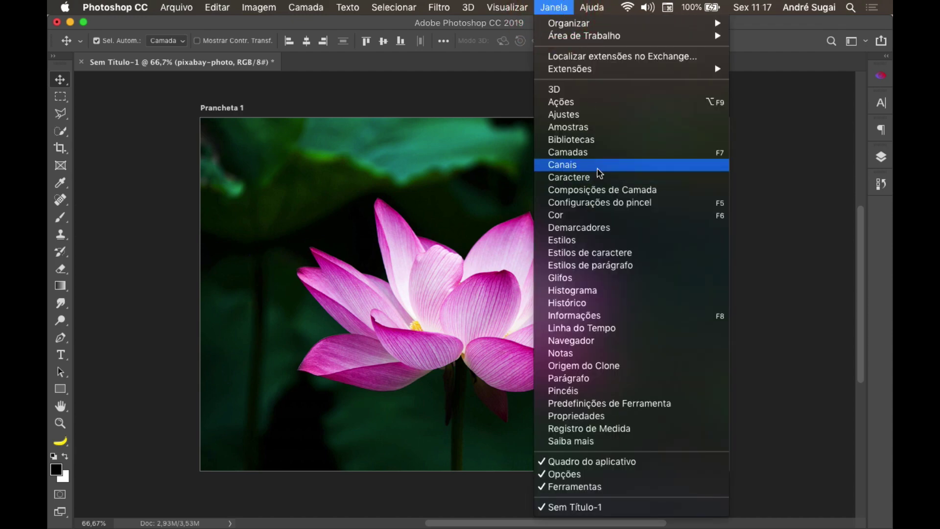
{"action": "left_click", "coordinate": [592, 153]}
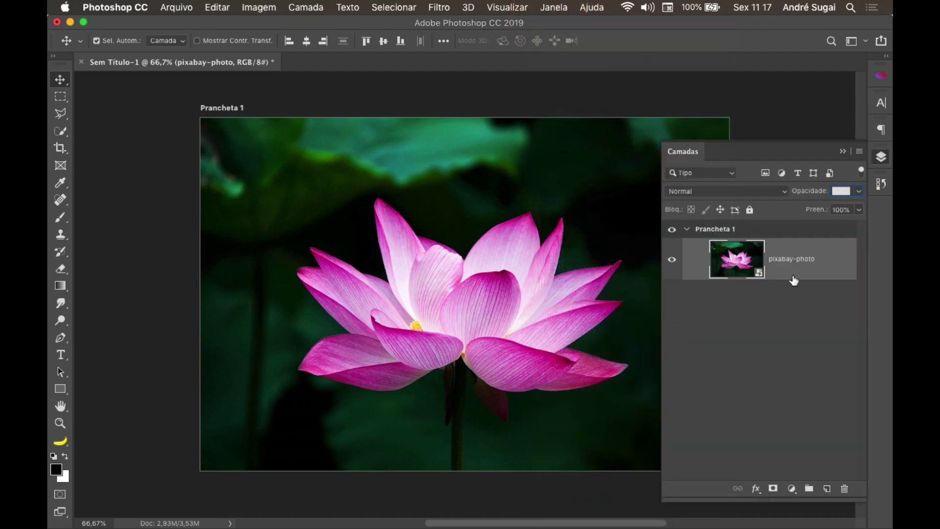
{"action": "left_click_drag", "start_coordinate": [858, 498], "coordinate": [844, 352]}
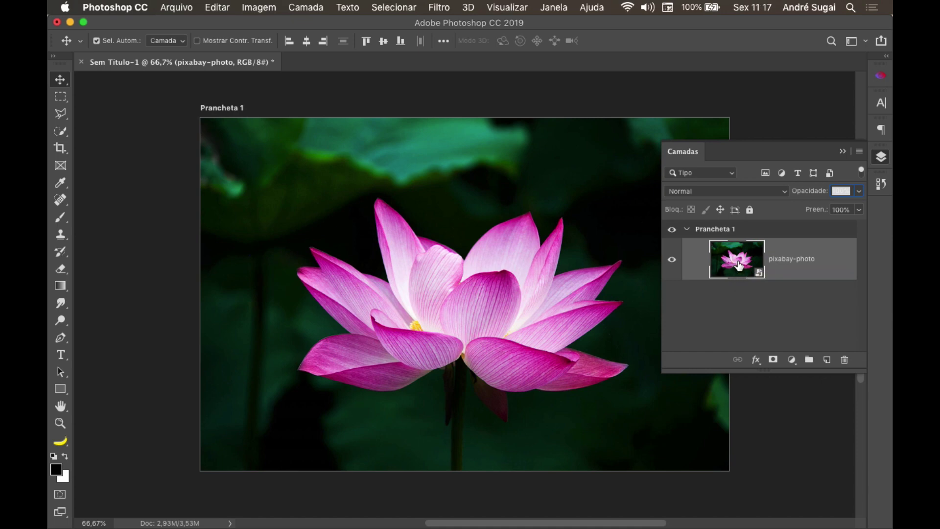
- Duplicate the pixabay-photo layer with Cmd+J to create pixabay-photo copiar
{"action": "key", "text": "super+j"}
{"action": "key", "text": "super"}
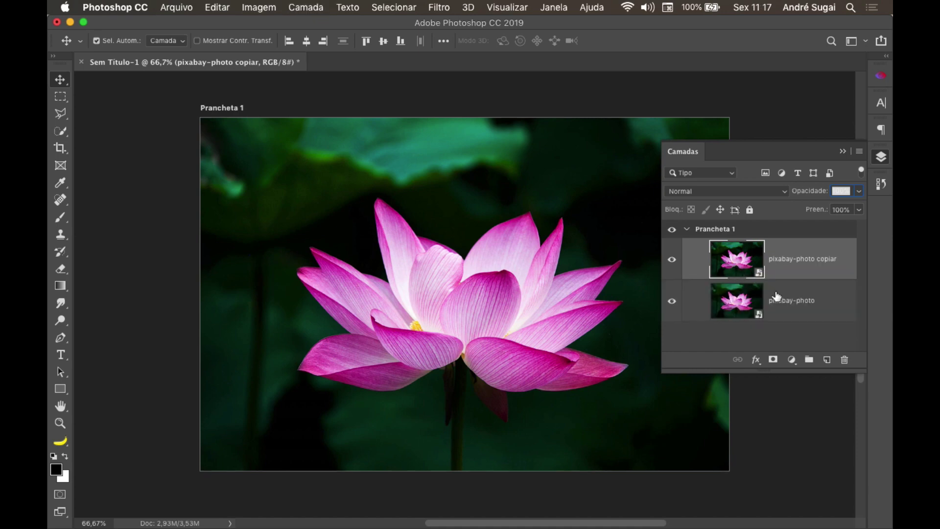
{"action": "left_click_drag", "start_coordinate": [859, 372], "coordinate": [859, 390]}
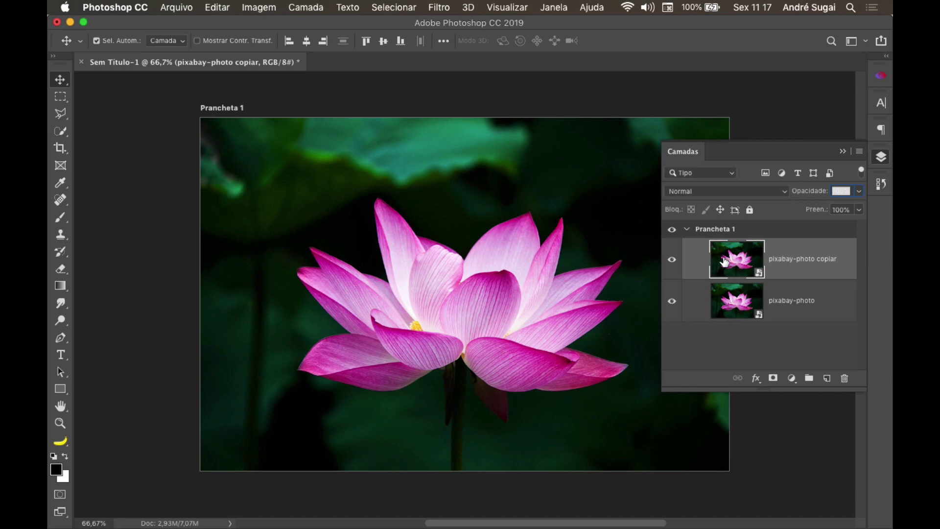
- Rasterize the pixabay-photo copiar layer with Rasterizar Camada
{"action": "left_click", "coordinate": [777, 251]}
{"action": "left_click", "coordinate": [787, 291]}
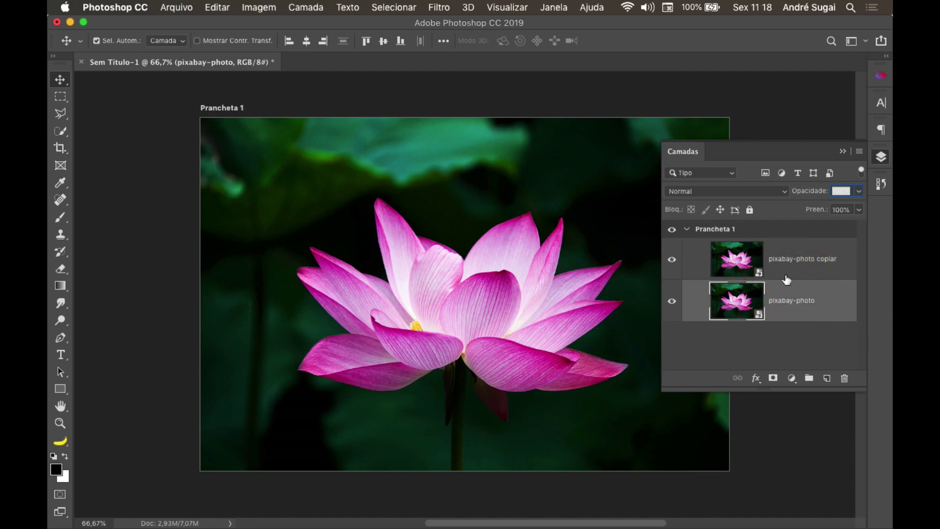
{"action": "left_click", "coordinate": [783, 249]}
{"action": "right_click", "coordinate": [783, 248]}
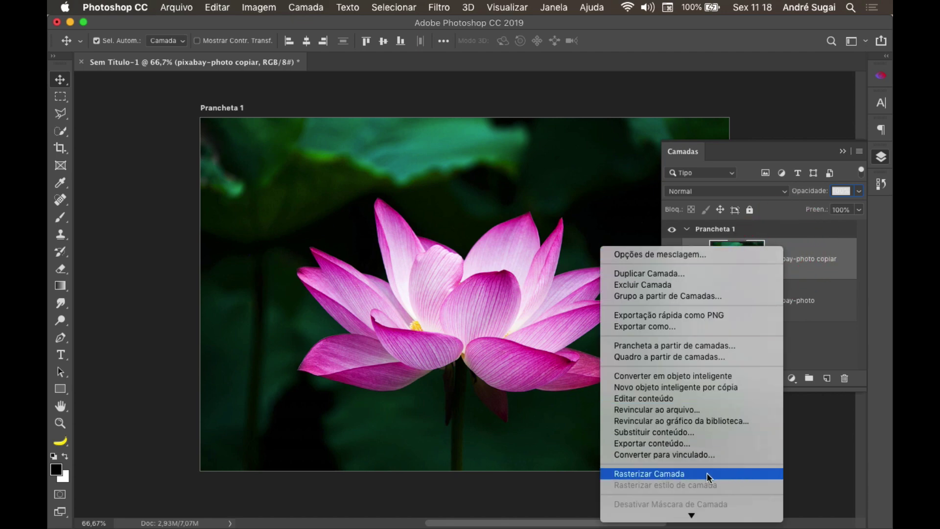
{"action": "left_click", "coordinate": [708, 474]}
{"action": "right_click", "coordinate": [784, 249]}
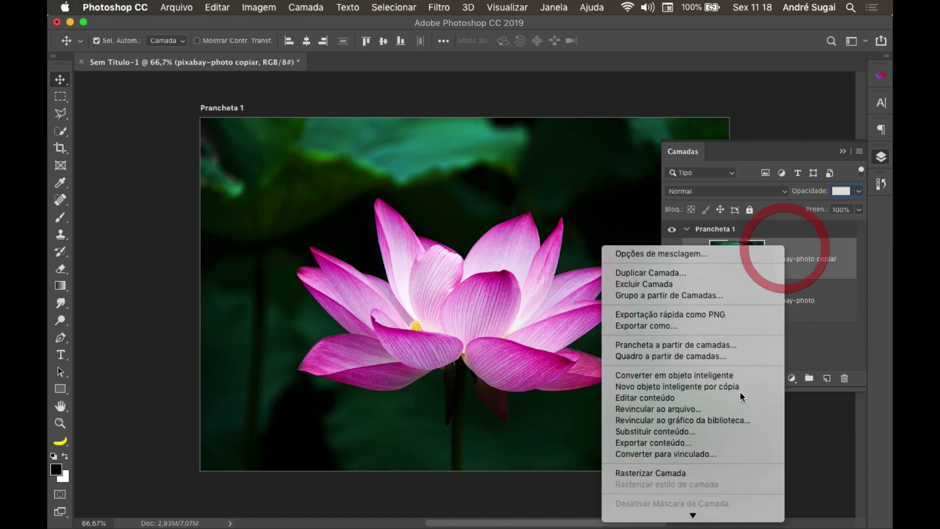
{"action": "left_click", "coordinate": [728, 474]}
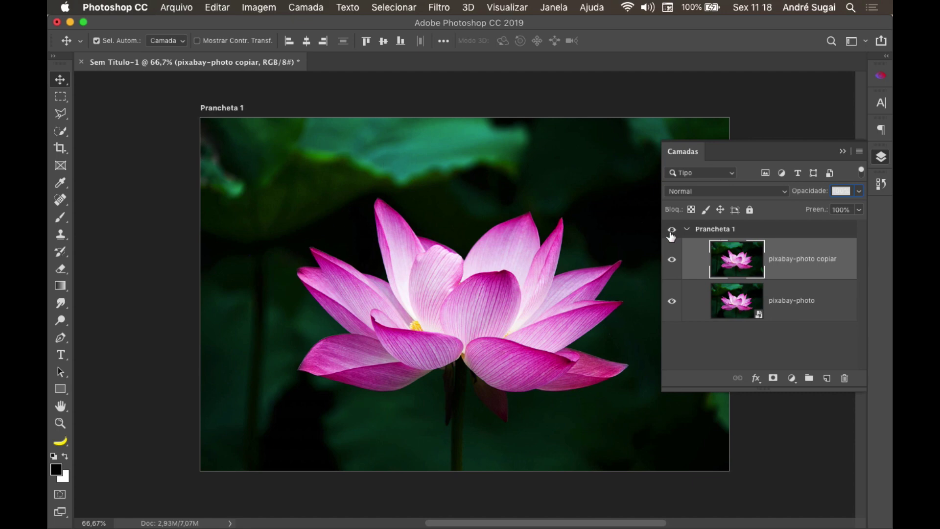
- Desaturate pixabay-photo copiar with Imagem > Ajustes > Remover saturação, then check the tutorial
{"action": "left_click", "coordinate": [260, 8]}
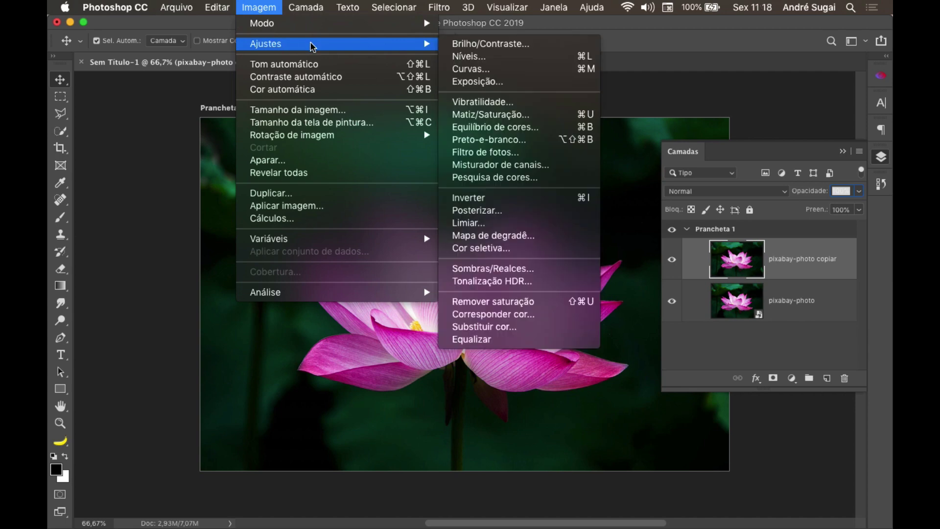
{"action": "mouse_move", "coordinate": [265, 43]}
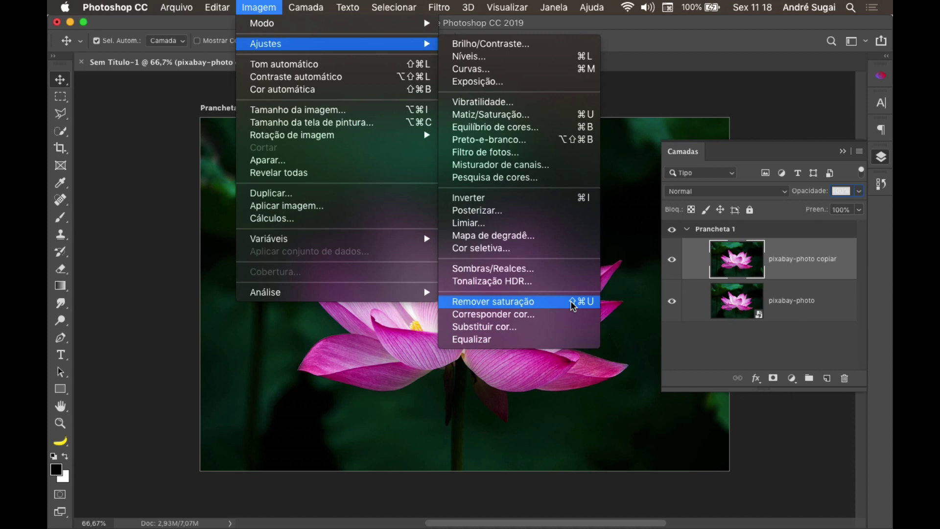
{"action": "left_click", "coordinate": [573, 302]}
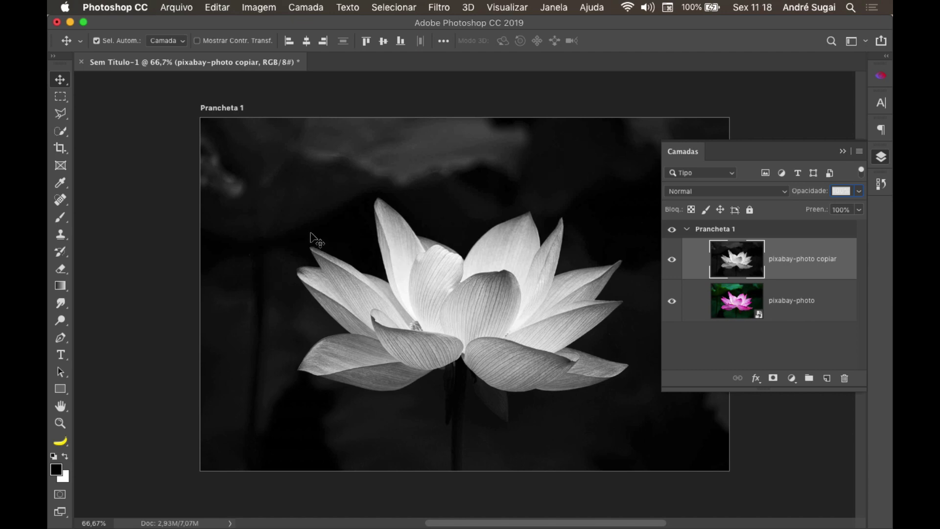
{"action": "key", "text": "ctrl+Left"}
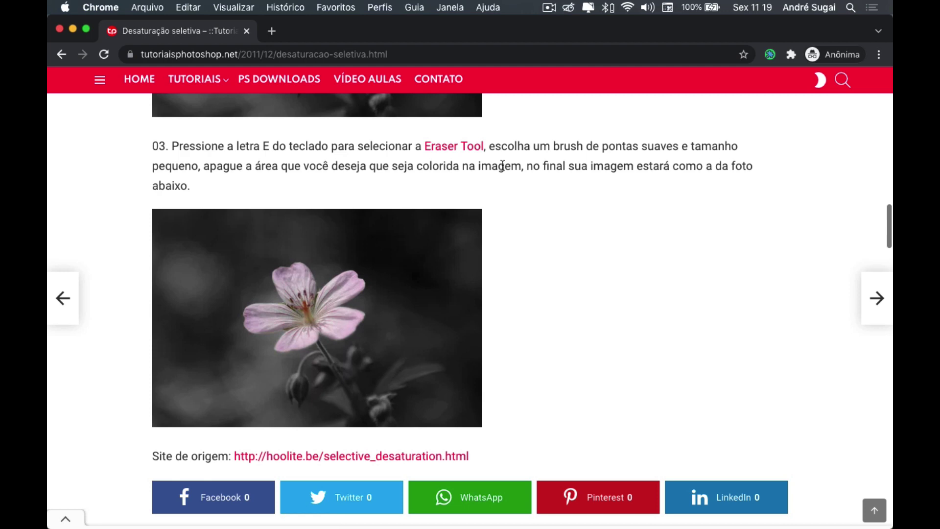
{"action": "key", "text": "ctrl+Right"}
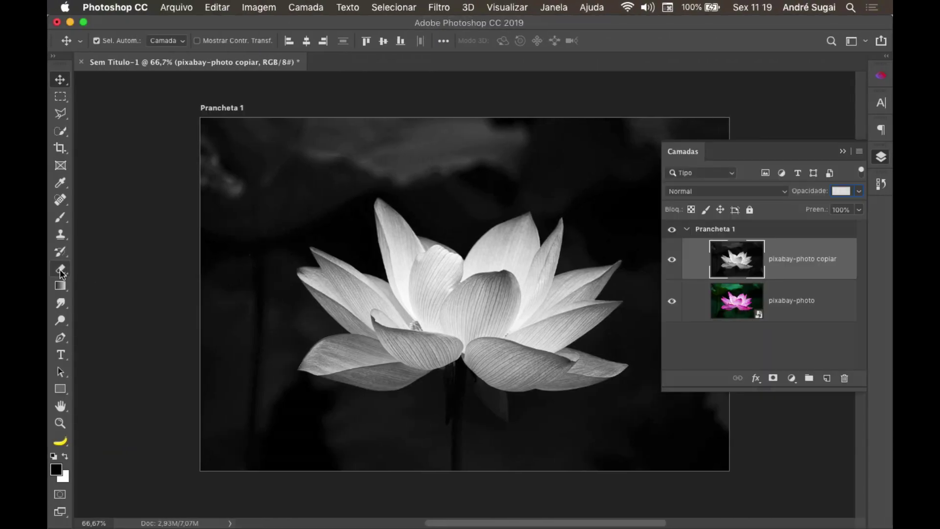
- Set the Eraser to the Redondo macio brush at 0% hardness, size 60
{"action": "left_click", "coordinate": [61, 271]}
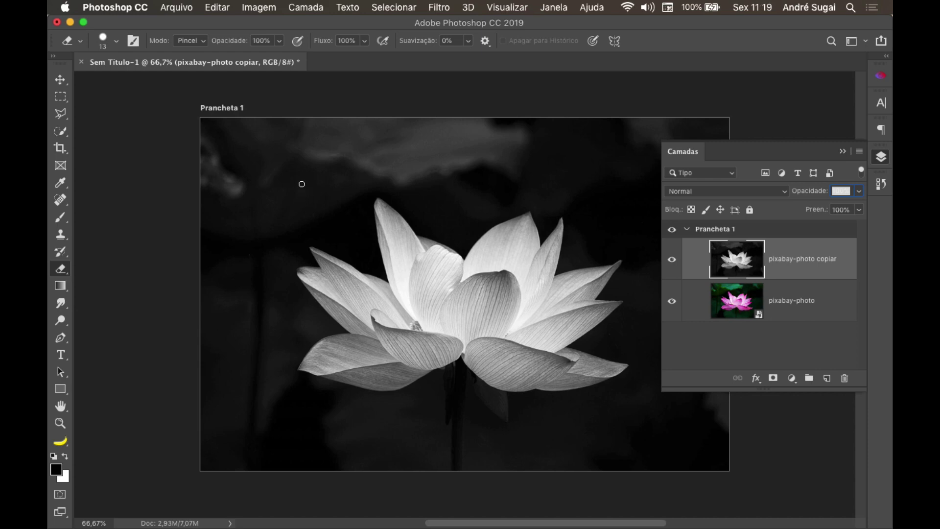
{"action": "right_click", "coordinate": [303, 184]}
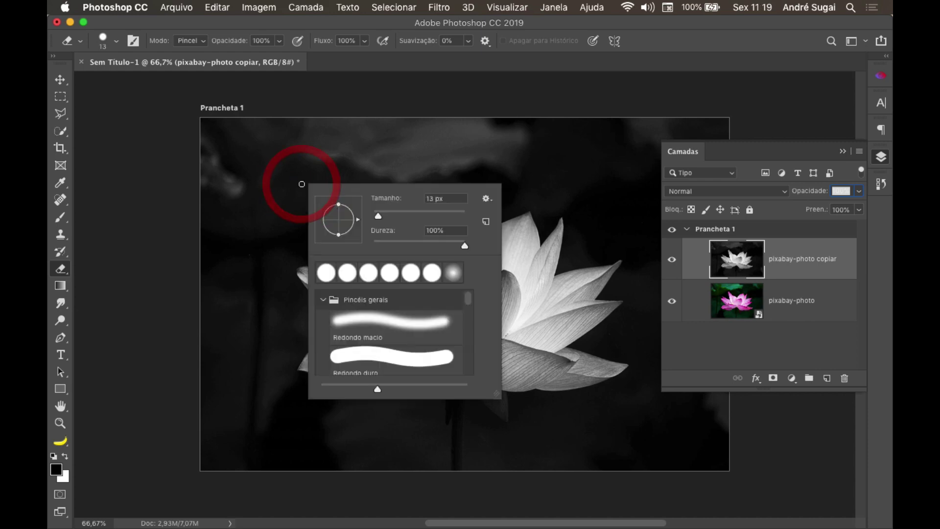
{"action": "left_click", "coordinate": [389, 324]}
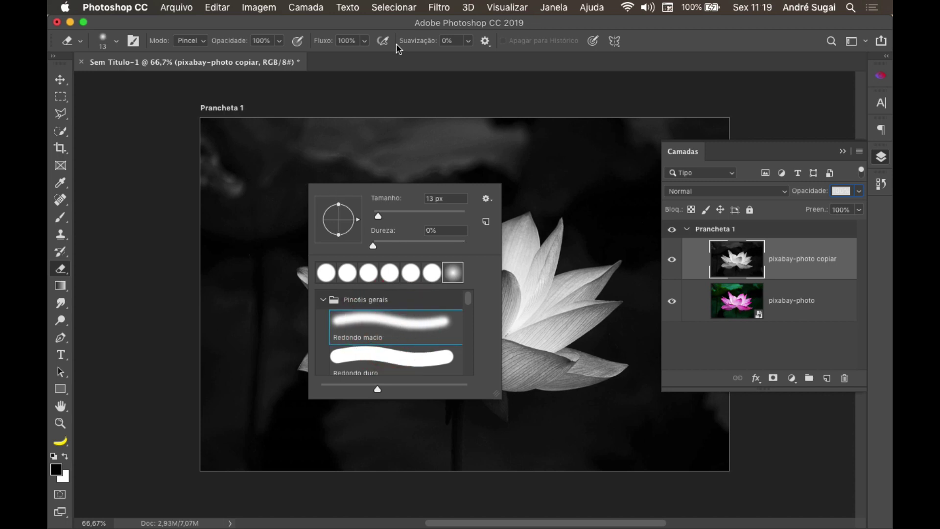
{"action": "left_click", "coordinate": [392, 23]}
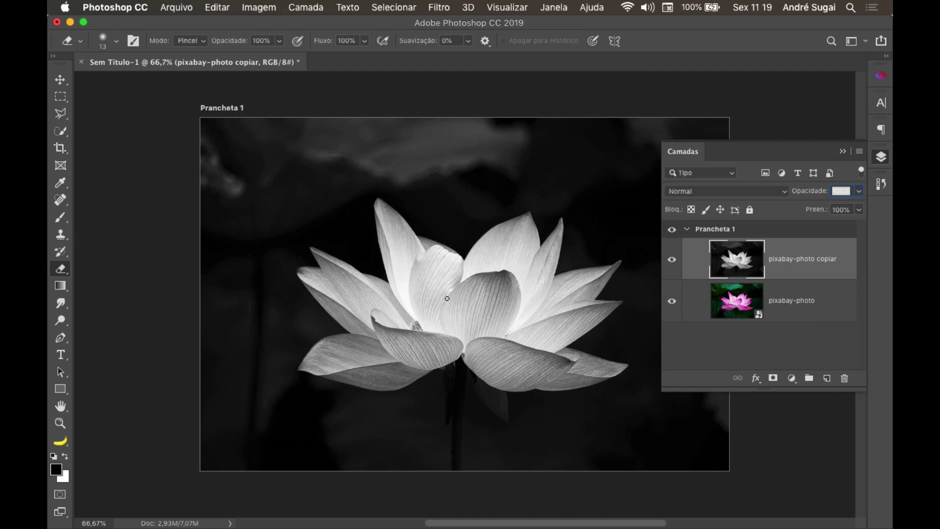
{"action": "key", "text": "bracketright"}
{"action": "key", "text": "bracketleft"}
{"action": "key", "text": "bracketright"}
{"action": "key", "text": "bracketright"}
{"action": "key", "text": "bracketright"}
- Erase grey over the lotus's centre petal, undoing the extra strokes
{"action": "mouse_move", "coordinate": [441, 302]}
{"action": "left_mouse_down"}
{"action": "mouse_move", "coordinate": [489, 298]}
{"action": "mouse_move", "coordinate": [441, 308]}
{"action": "mouse_move", "coordinate": [487, 307]}
{"action": "mouse_move", "coordinate": [483, 288]}
{"action": "mouse_move", "coordinate": [504, 311]}
{"action": "mouse_move", "coordinate": [502, 301]}
{"action": "mouse_move", "coordinate": [495, 321]}
{"action": "mouse_move", "coordinate": [464, 325]}
{"action": "mouse_move", "coordinate": [465, 300]}
{"action": "left_mouse_up"}
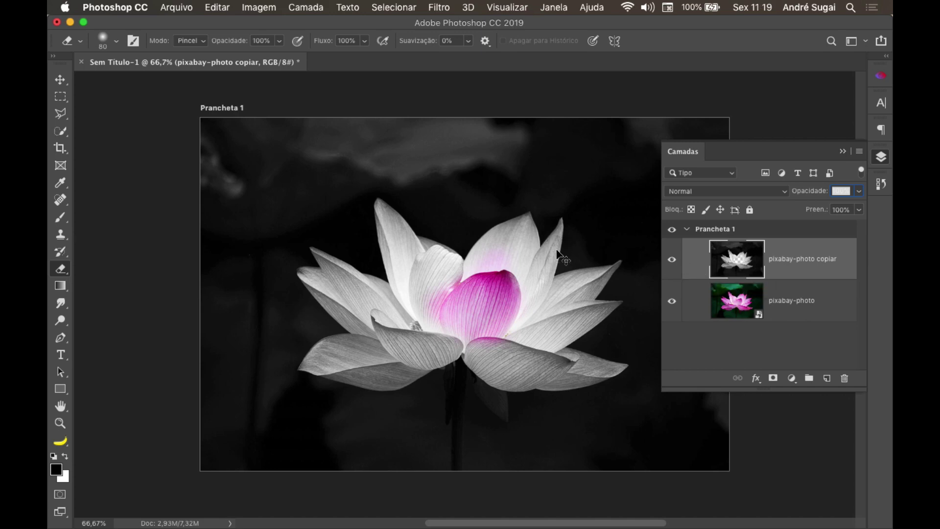
{"action": "key", "text": "ctrl+z"}
{"action": "key", "text": "ctrl+z"}
{"action": "key", "text": "ctrl+z"}
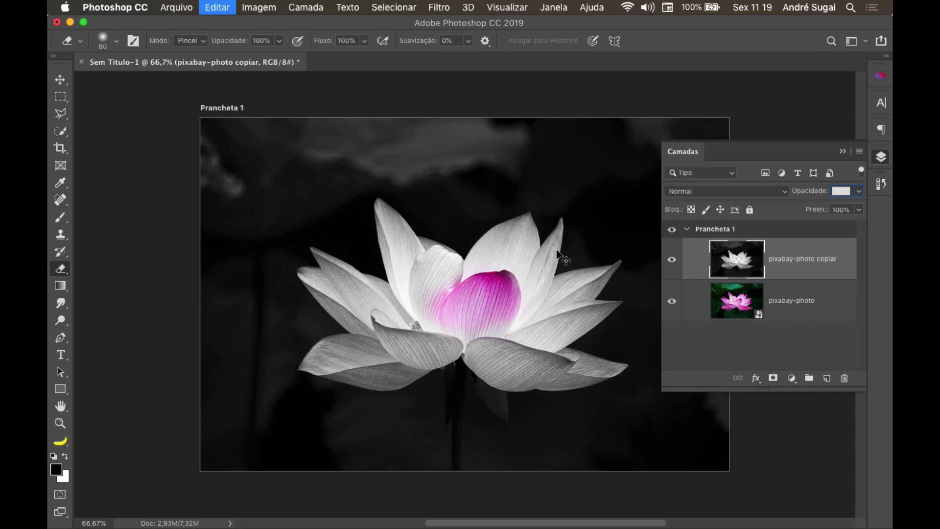
{"action": "key", "text": "ctrl+z"}
{"action": "key", "text": "ctrl+z"}
{"action": "key", "text": "ctrl+z"}
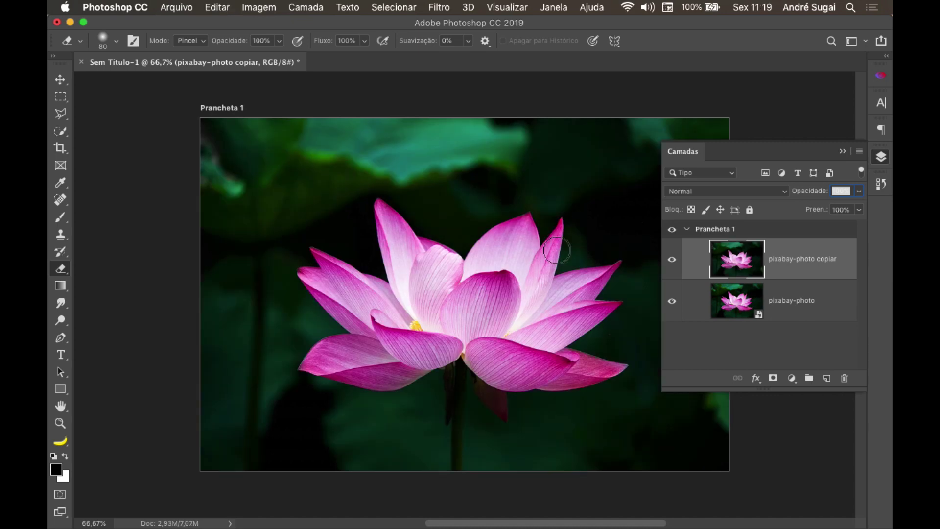
- Quick-select the whole lotus and delete it from the grey copy, then deselect
{"action": "key", "text": "ctrl+shift+z"}
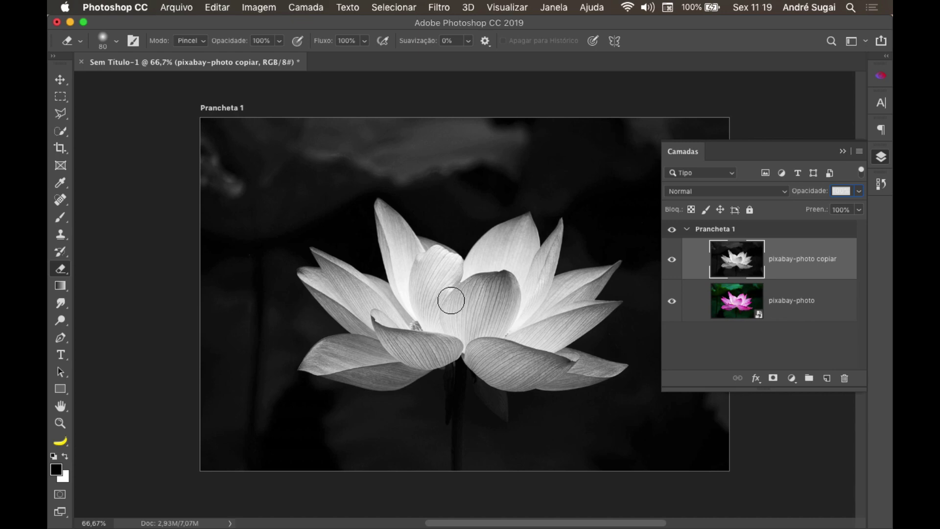
{"action": "left_click", "coordinate": [61, 135]}
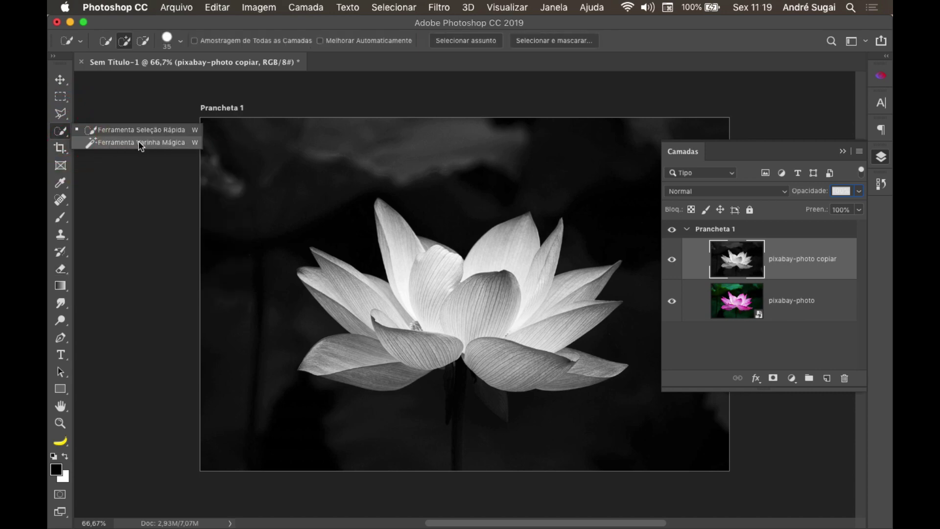
{"action": "left_click", "coordinate": [62, 131]}
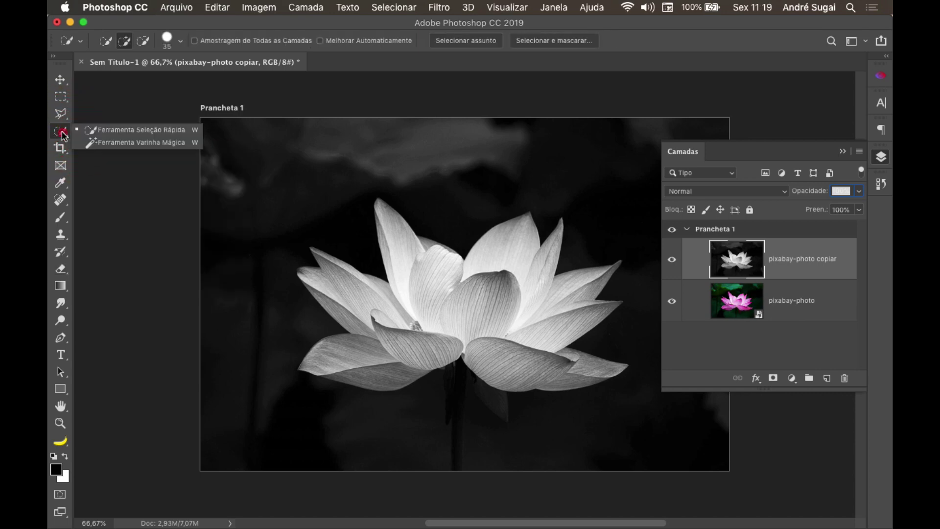
{"action": "left_click", "coordinate": [120, 130]}
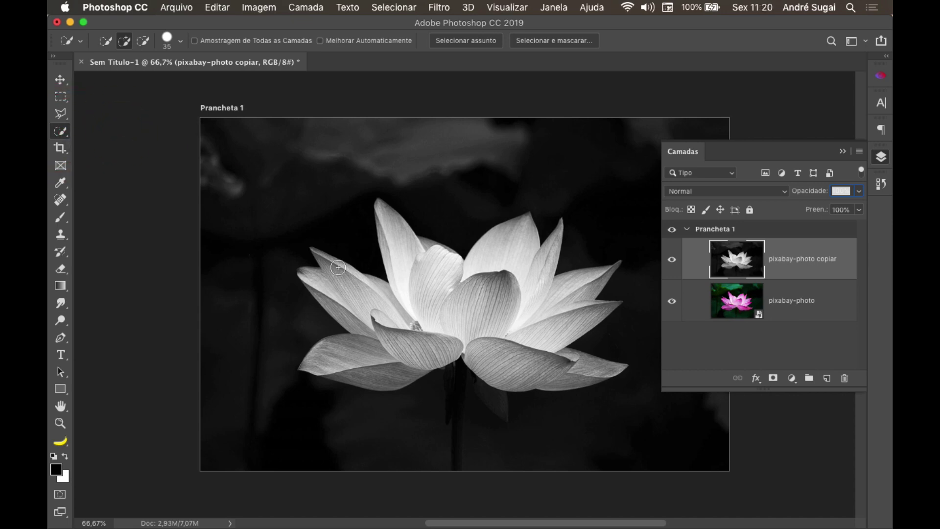
{"action": "mouse_move", "coordinate": [327, 263]}
{"action": "left_mouse_down"}
{"action": "mouse_move", "coordinate": [400, 249]}
{"action": "mouse_move", "coordinate": [466, 269]}
{"action": "mouse_move", "coordinate": [516, 243]}
{"action": "mouse_move", "coordinate": [525, 281]}
{"action": "mouse_move", "coordinate": [537, 287]}
{"action": "mouse_move", "coordinate": [541, 354]}
{"action": "mouse_move", "coordinate": [568, 367]}
{"action": "left_mouse_up"}
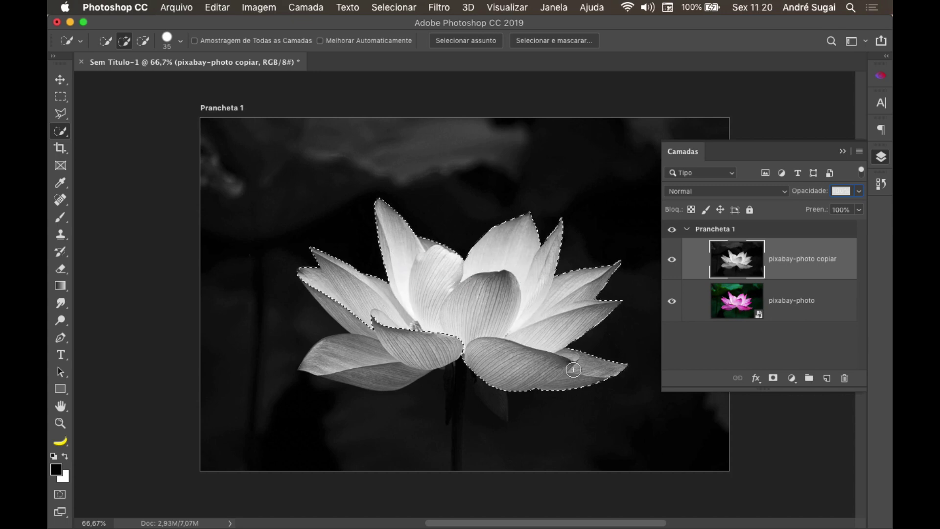
{"action": "left_click_drag", "start_coordinate": [479, 339], "coordinate": [525, 332]}
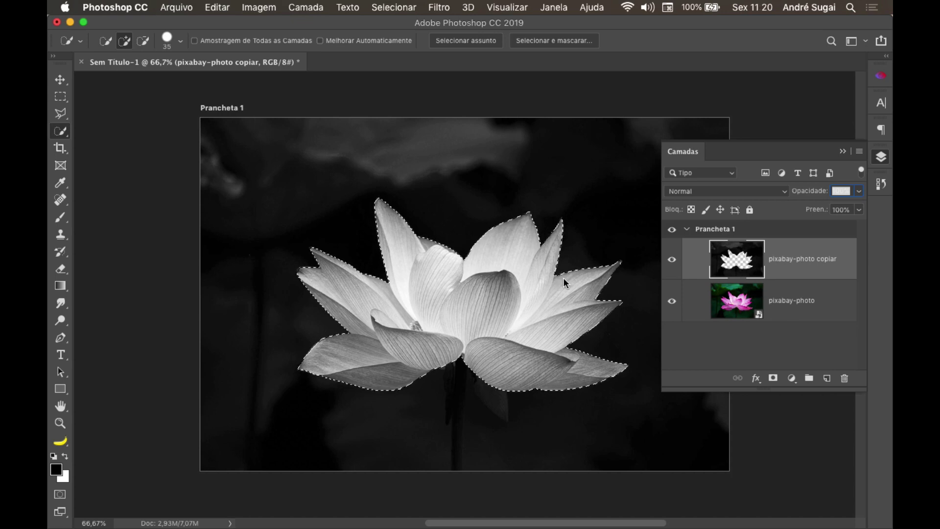
{"action": "key", "text": "Delete"}
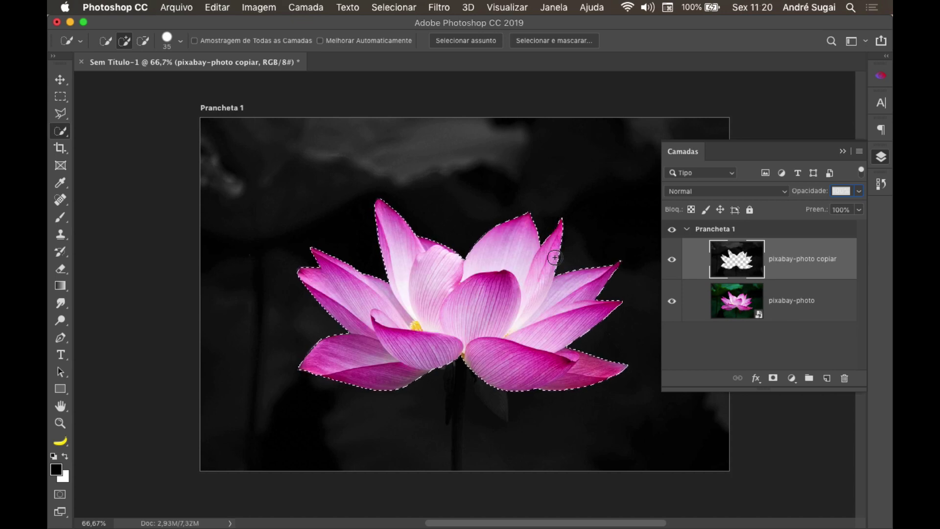
{"action": "key", "text": "super+d"}
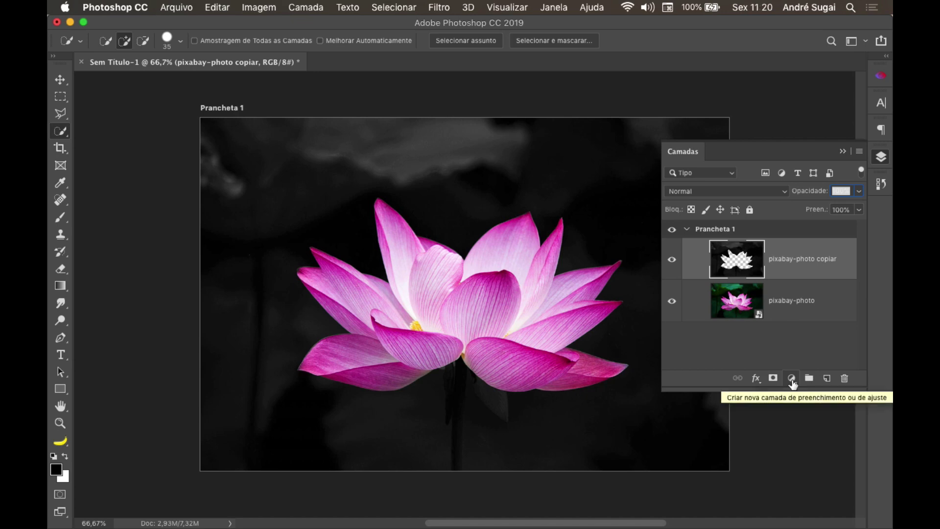
- Add a Níveis Levels adjustment layer clipped to the grey pixabay-photo copiar layer
{"action": "left_click", "coordinate": [792, 379]}
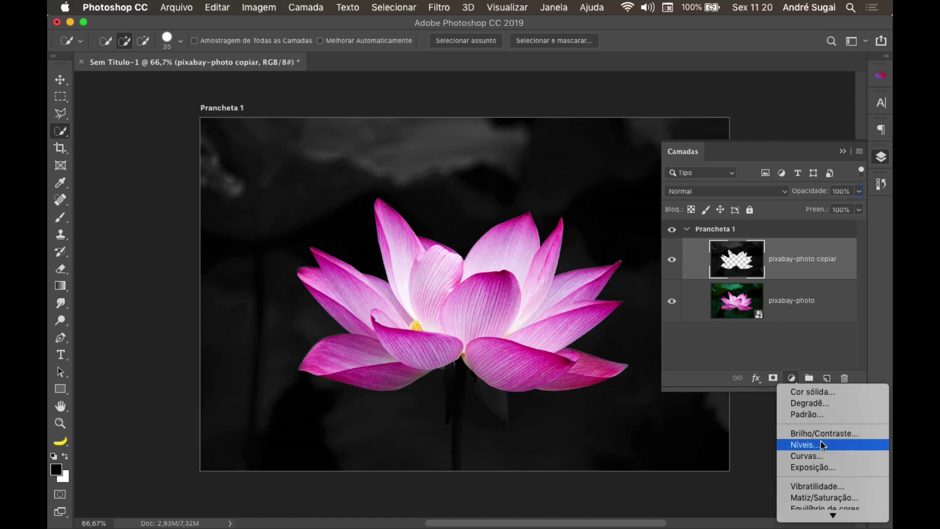
{"action": "left_click", "coordinate": [813, 445]}
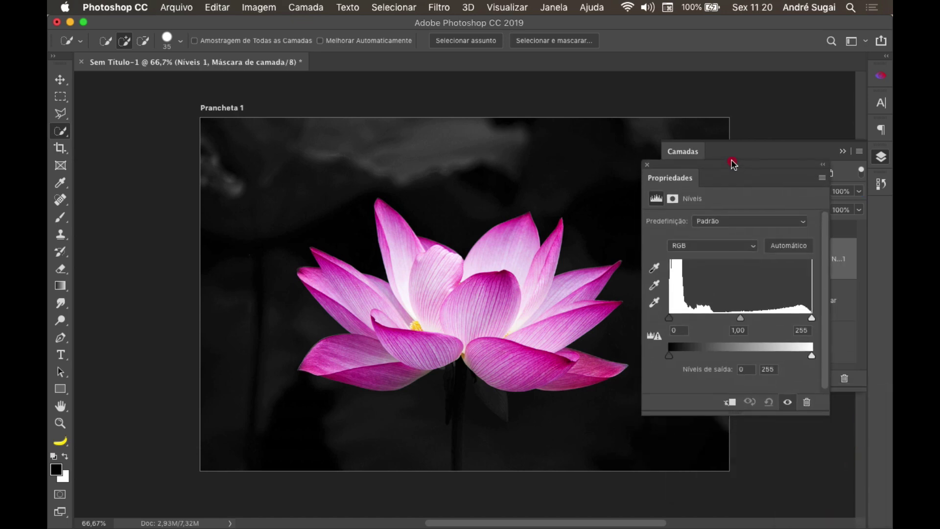
{"action": "left_click_drag", "start_coordinate": [733, 253], "coordinate": [731, 115]}
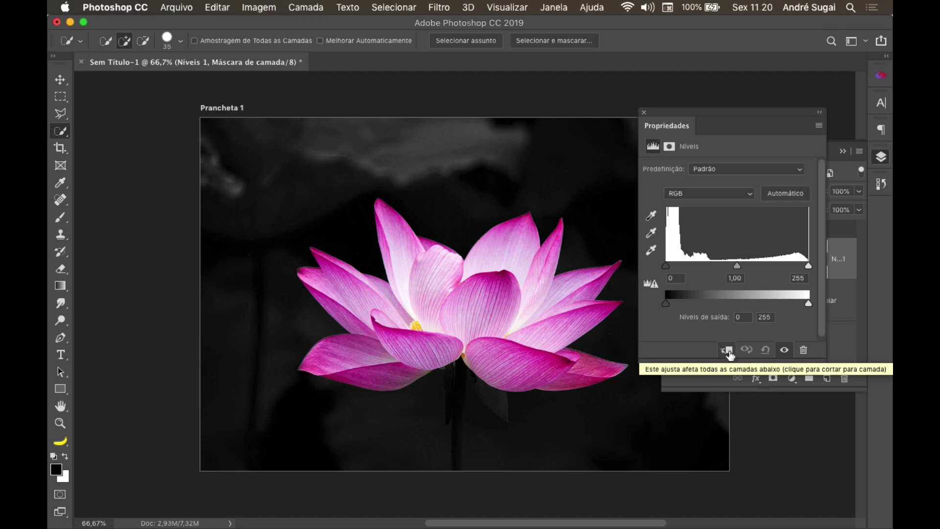
{"action": "left_click", "coordinate": [728, 351]}
{"action": "left_click", "coordinate": [728, 350]}
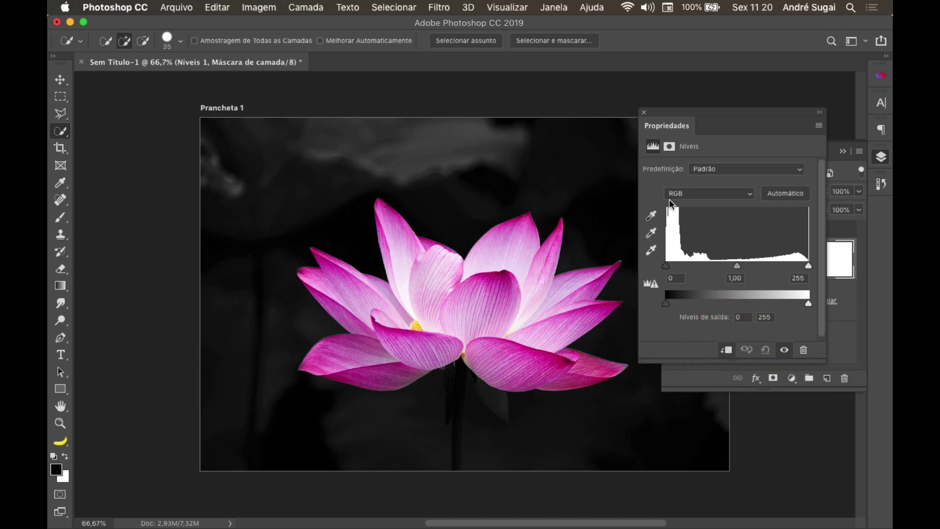
{"action": "mouse_move", "coordinate": [716, 113]}
{"action": "left_mouse_down"}
{"action": "mouse_move", "coordinate": [739, 238]}
{"action": "mouse_move", "coordinate": [637, 315]}
{"action": "mouse_move", "coordinate": [563, 273]}
{"action": "mouse_move", "coordinate": [492, 278]}
{"action": "mouse_move", "coordinate": [183, 150]}
{"action": "left_mouse_up"}
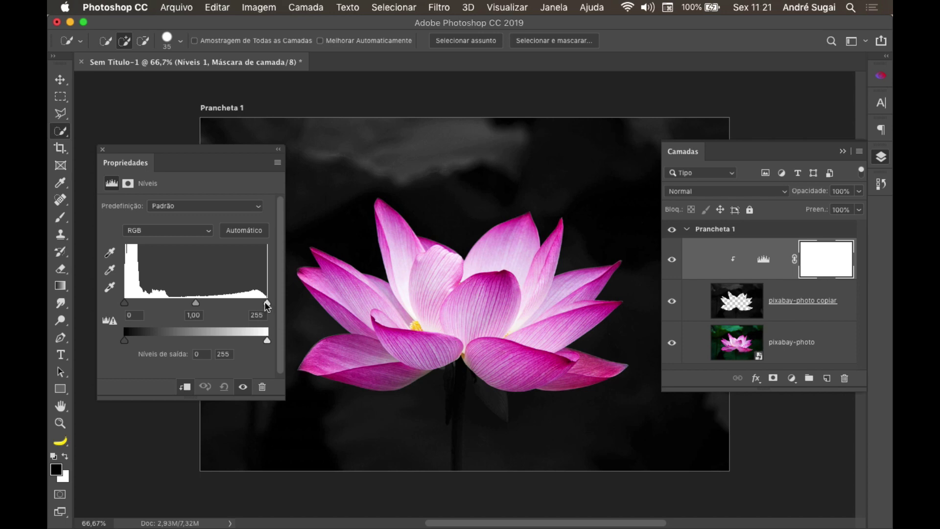
- Set the Levels white input slider to 113 to brighten the background
{"action": "left_click_drag", "start_coordinate": [268, 306], "coordinate": [189, 307]}
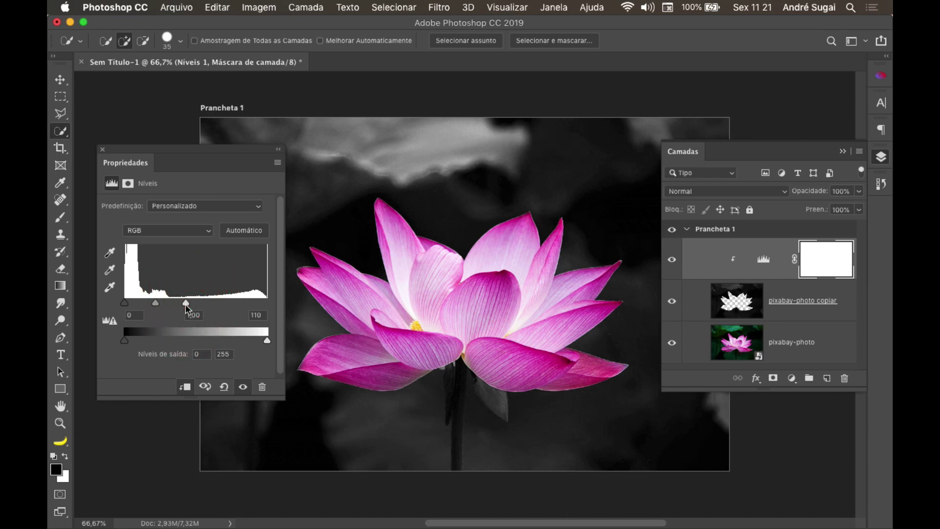
{"action": "left_click", "coordinate": [102, 149]}
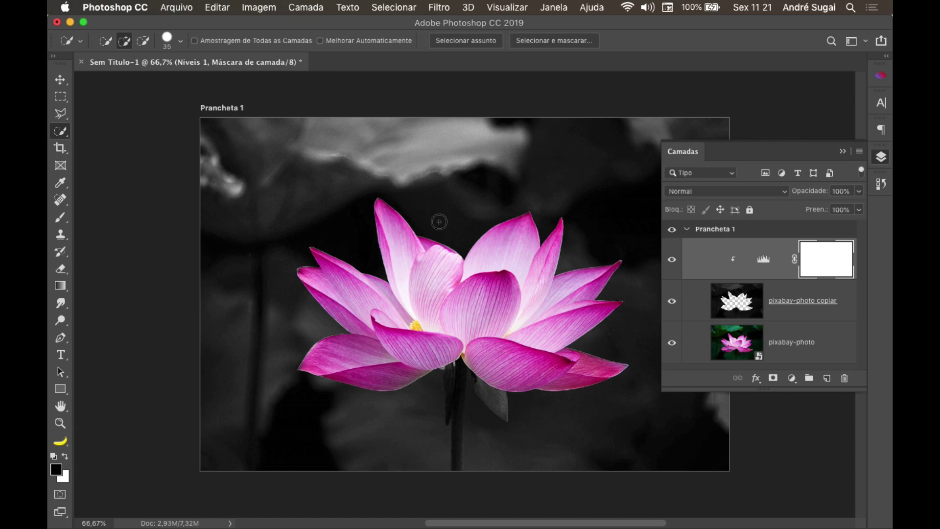
{"action": "double_click", "coordinate": [764, 265]}
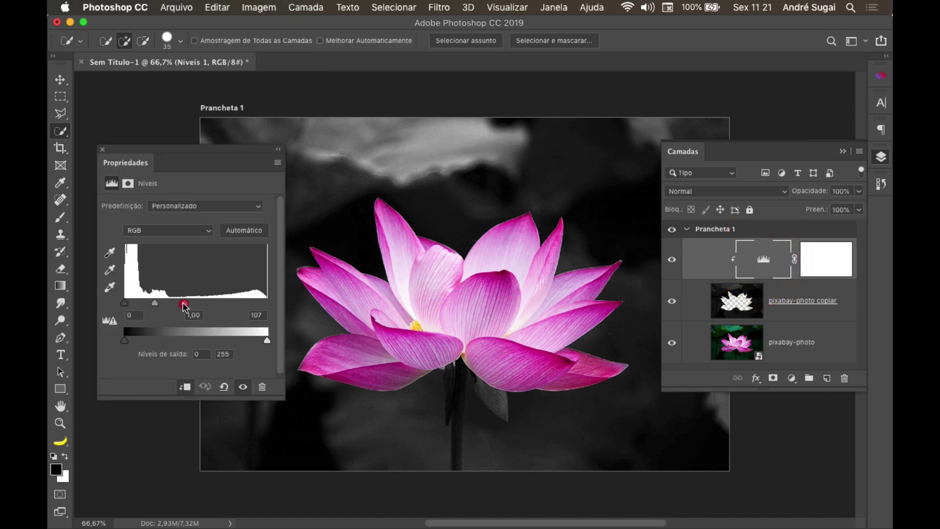
{"action": "left_click_drag", "start_coordinate": [185, 306], "coordinate": [187, 304]}
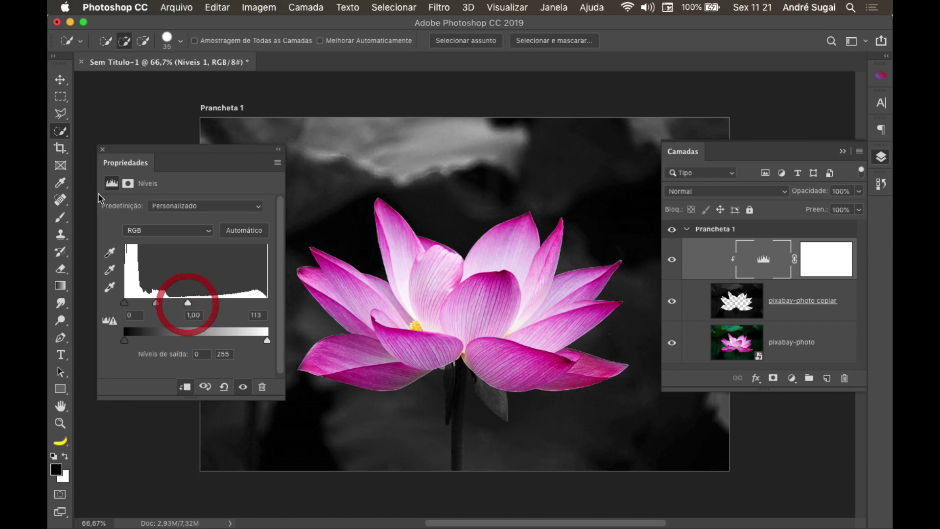
{"action": "left_click", "coordinate": [102, 151]}
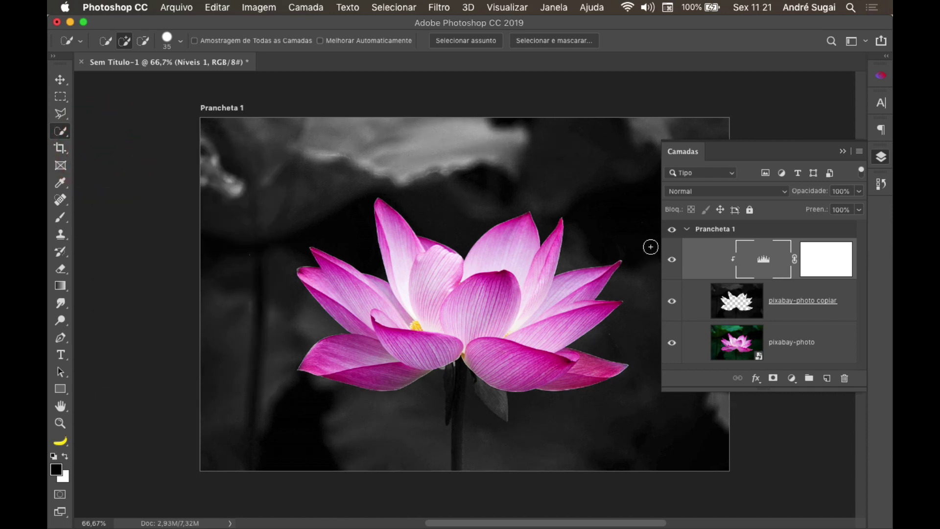
{"action": "left_click", "coordinate": [843, 151]}
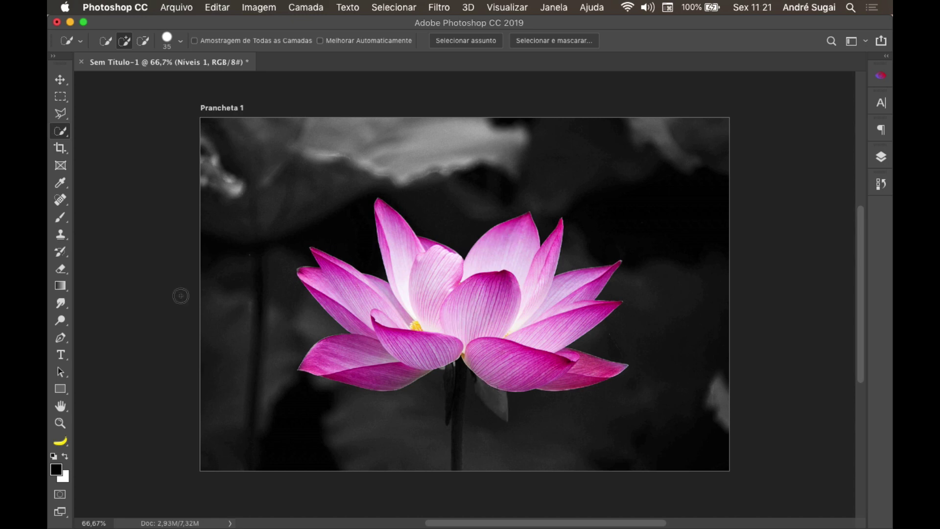
- Select pixabay-photo copiar and set the Eraser to Redondo duro at 100% hardness
{"action": "left_click", "coordinate": [62, 270]}
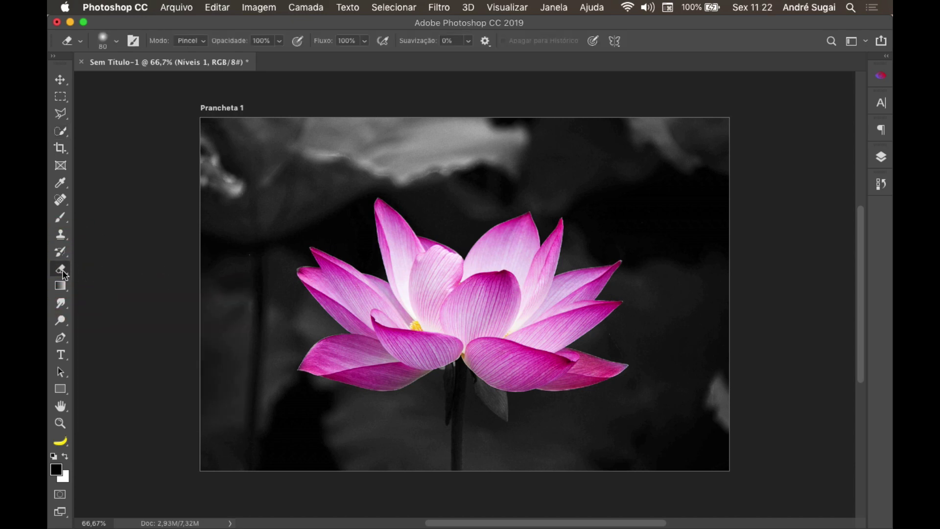
{"action": "left_click", "coordinate": [881, 156]}
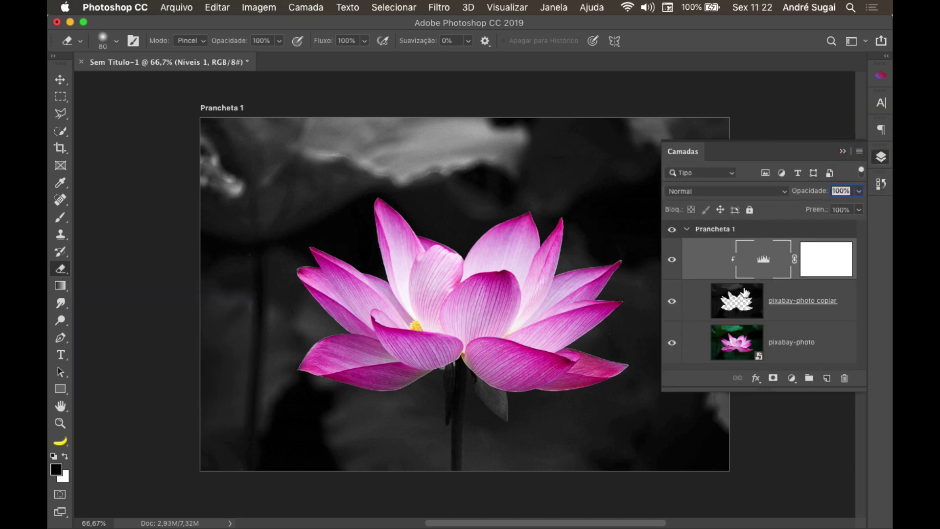
{"action": "left_click", "coordinate": [723, 300]}
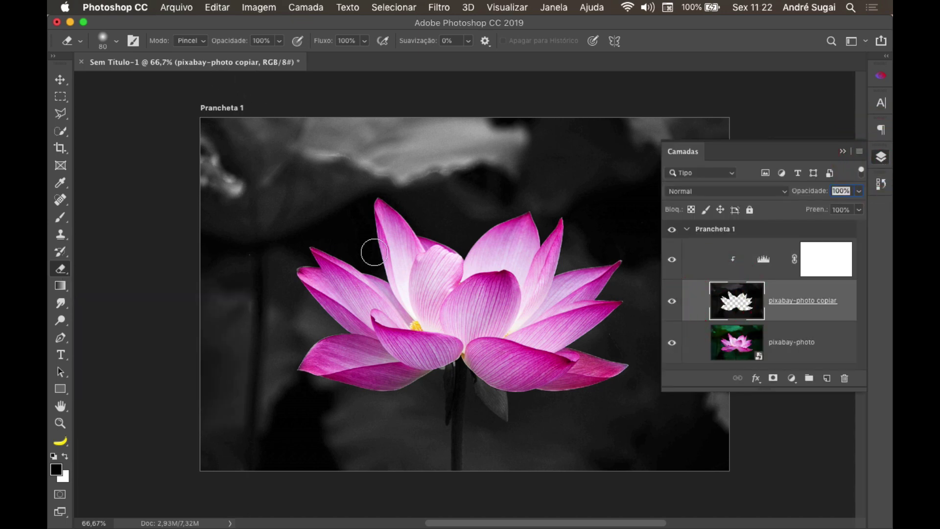
{"action": "right_click", "coordinate": [429, 280]}
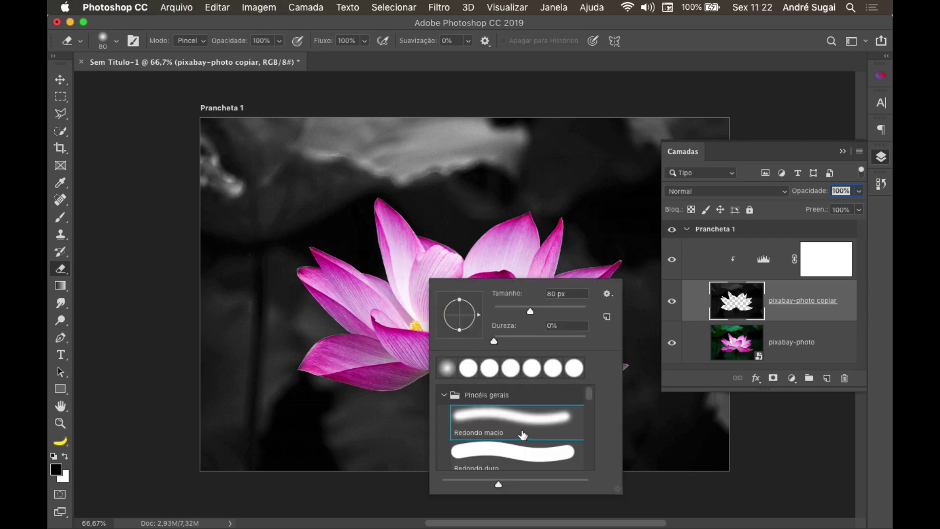
{"action": "left_click", "coordinate": [513, 456]}
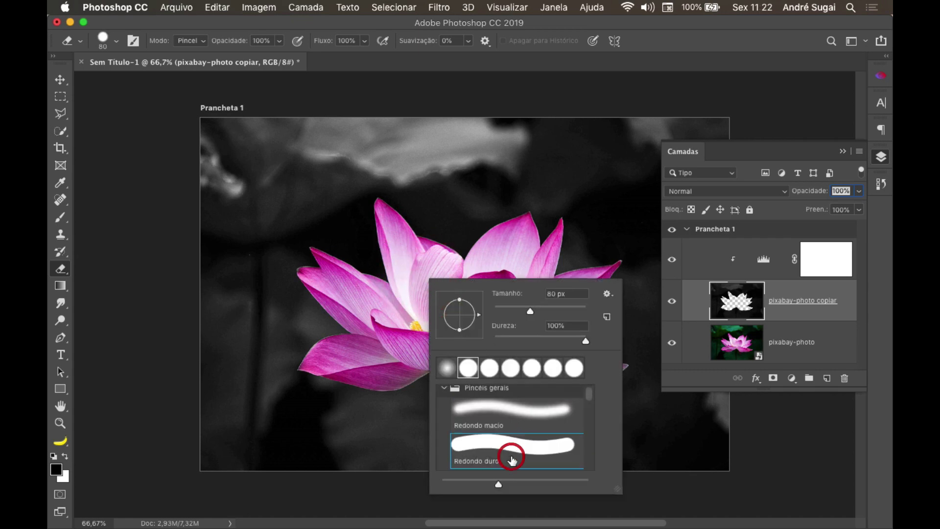
{"action": "left_click", "coordinate": [477, 29]}
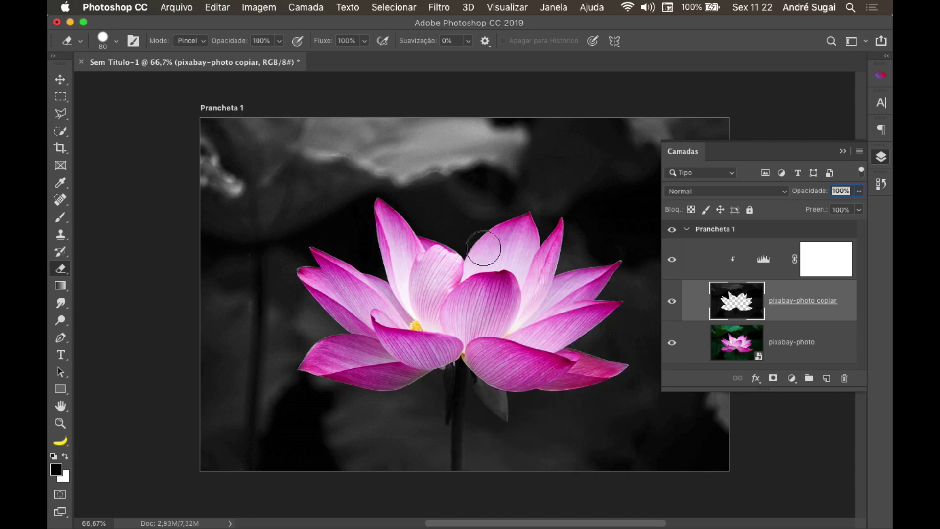
{"action": "key", "text": "z"}
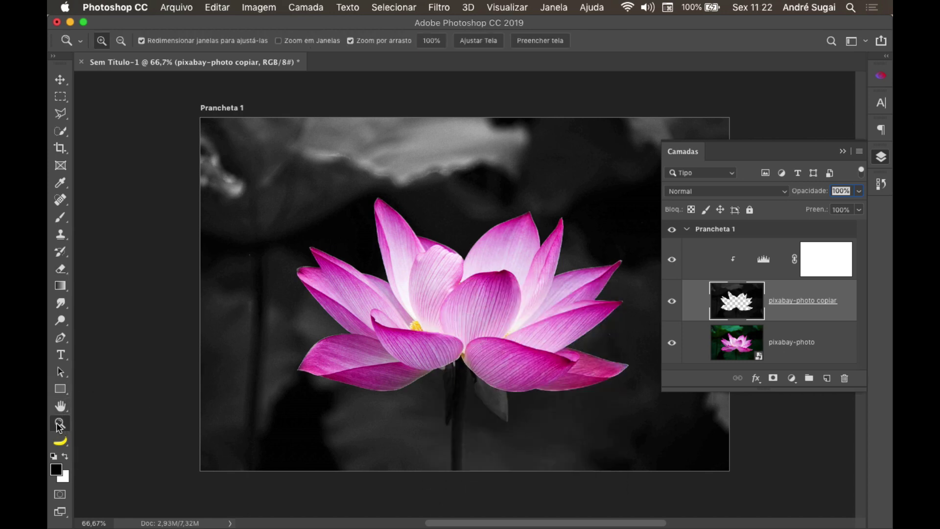
- Zoom to 300% on the lower petal edge and pan to frame the grey leaf
{"action": "left_click", "coordinate": [487, 389]}
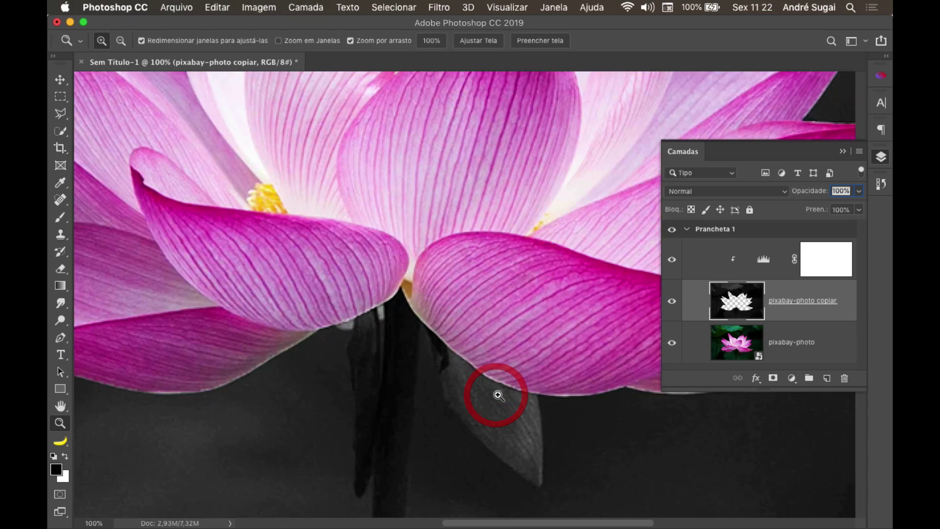
{"action": "left_click", "coordinate": [498, 395]}
{"action": "left_click", "coordinate": [438, 329]}
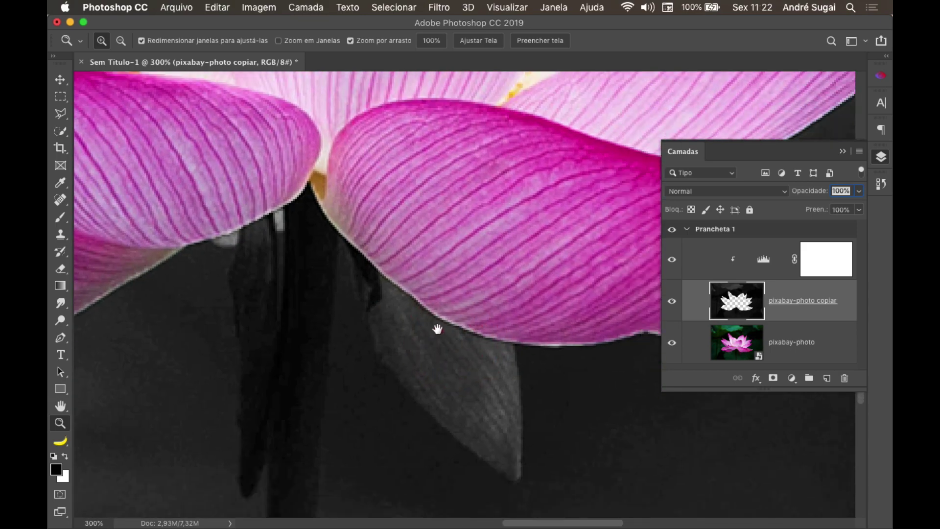
{"action": "mouse_move", "coordinate": [437, 329]}
{"action": "left_mouse_down"}
{"action": "mouse_move", "coordinate": [357, 315]}
{"action": "mouse_move", "coordinate": [408, 325]}
{"action": "left_mouse_up"}
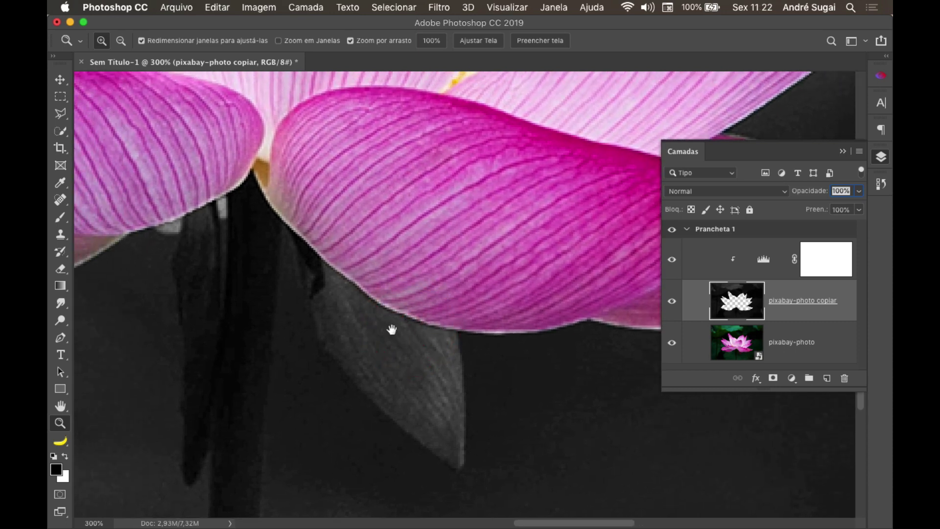
{"action": "scroll", "coordinate": [392, 330], "scroll_direction": "down", "scroll_amount": 2}
{"action": "scroll", "coordinate": [336, 284], "scroll_direction": "down", "scroll_amount": 2}
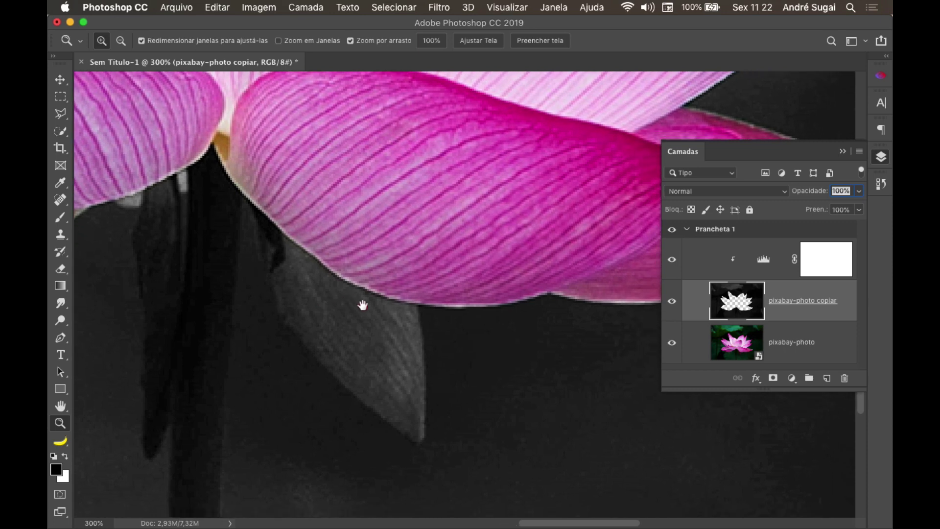
{"action": "mouse_move", "coordinate": [365, 313]}
{"action": "left_mouse_down"}
{"action": "mouse_move", "coordinate": [452, 273]}
{"action": "mouse_move", "coordinate": [404, 277]}
{"action": "left_mouse_up"}
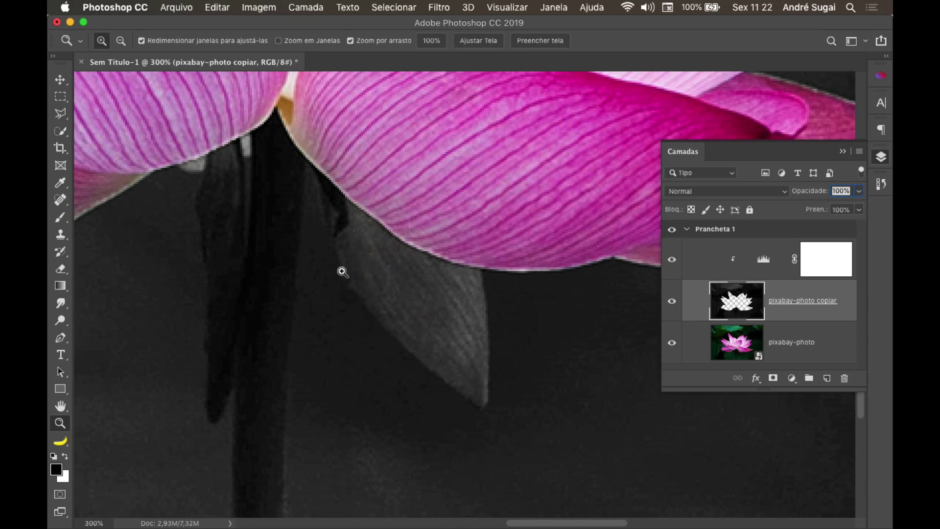
- With a 15–20 px eraser, erase the grey off the pointed leaf and stem to reveal dark red
{"action": "left_click", "coordinate": [60, 272]}
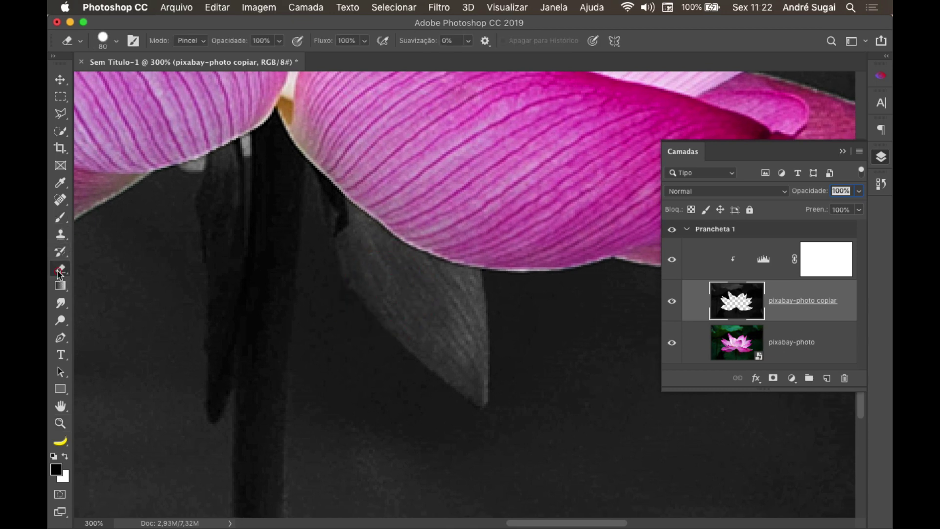
{"action": "scroll", "coordinate": [430, 283], "scroll_direction": "left", "scroll_amount": 5}
{"action": "key", "text": "bracketleft"}
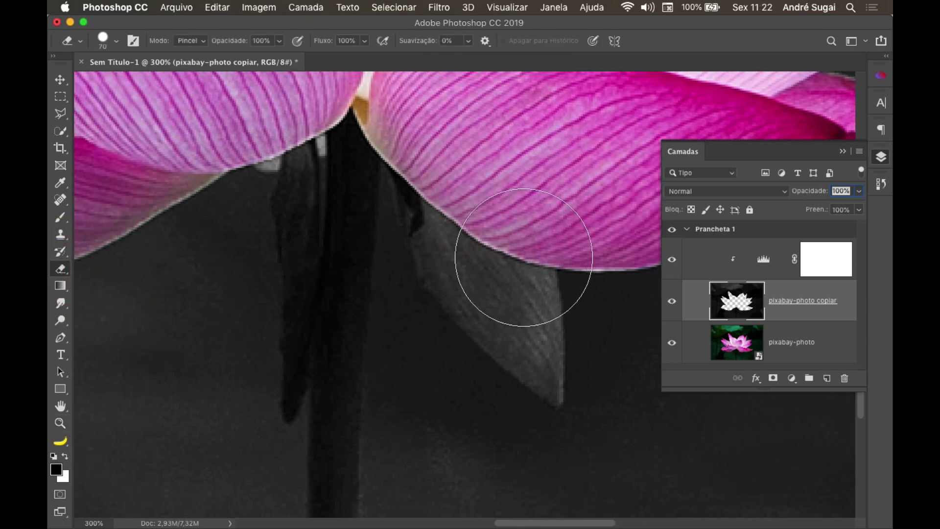
{"action": "key", "text": "bracketleft"}
{"action": "key", "text": "bracketleft"}
{"action": "key", "text": "bracketleft"}
{"action": "key", "text": "bracketleft"}
{"action": "key", "text": "bracketleft"}
{"action": "key", "text": "bracketleft"}
{"action": "mouse_move", "coordinate": [479, 250]}
{"action": "left_mouse_down"}
{"action": "mouse_move", "coordinate": [489, 273]}
{"action": "mouse_move", "coordinate": [443, 219]}
{"action": "mouse_move", "coordinate": [457, 252]}
{"action": "mouse_move", "coordinate": [430, 204]}
{"action": "mouse_move", "coordinate": [441, 263]}
{"action": "mouse_move", "coordinate": [460, 285]}
{"action": "mouse_move", "coordinate": [458, 269]}
{"action": "mouse_move", "coordinate": [443, 266]}
{"action": "mouse_move", "coordinate": [416, 185]}
{"action": "left_mouse_up"}
{"action": "key", "text": "bracketright"}
{"action": "key", "text": "bracketright"}
{"action": "mouse_move", "coordinate": [500, 281]}
{"action": "left_mouse_down"}
{"action": "mouse_move", "coordinate": [523, 294]}
{"action": "mouse_move", "coordinate": [531, 279]}
{"action": "mouse_move", "coordinate": [533, 304]}
{"action": "mouse_move", "coordinate": [531, 275]}
{"action": "mouse_move", "coordinate": [529, 310]}
{"action": "mouse_move", "coordinate": [550, 370]}
{"action": "mouse_move", "coordinate": [551, 347]}
{"action": "mouse_move", "coordinate": [554, 355]}
{"action": "mouse_move", "coordinate": [552, 386]}
{"action": "mouse_move", "coordinate": [550, 356]}
{"action": "left_mouse_up"}
{"action": "key", "text": "bracketleft"}
{"action": "key", "text": "bracketleft"}
{"action": "key", "text": "bracketleft"}
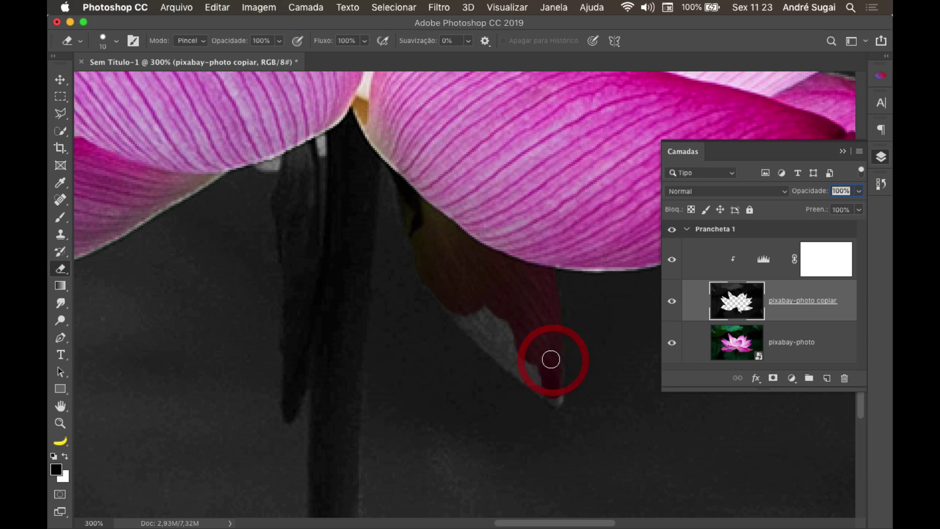
{"action": "mouse_move", "coordinate": [557, 398]}
{"action": "left_mouse_down"}
{"action": "mouse_move", "coordinate": [445, 297]}
{"action": "mouse_move", "coordinate": [508, 346]}
{"action": "mouse_move", "coordinate": [518, 343]}
{"action": "mouse_move", "coordinate": [558, 401]}
{"action": "left_mouse_up"}
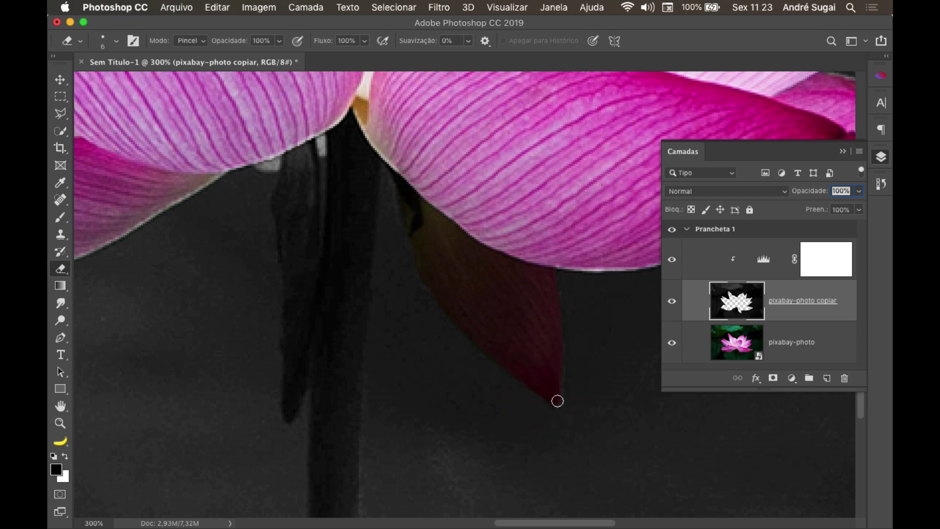
{"action": "mouse_move", "coordinate": [554, 333]}
{"action": "left_mouse_down"}
{"action": "mouse_move", "coordinate": [572, 264]}
{"action": "mouse_move", "coordinate": [632, 263]}
{"action": "left_mouse_up"}
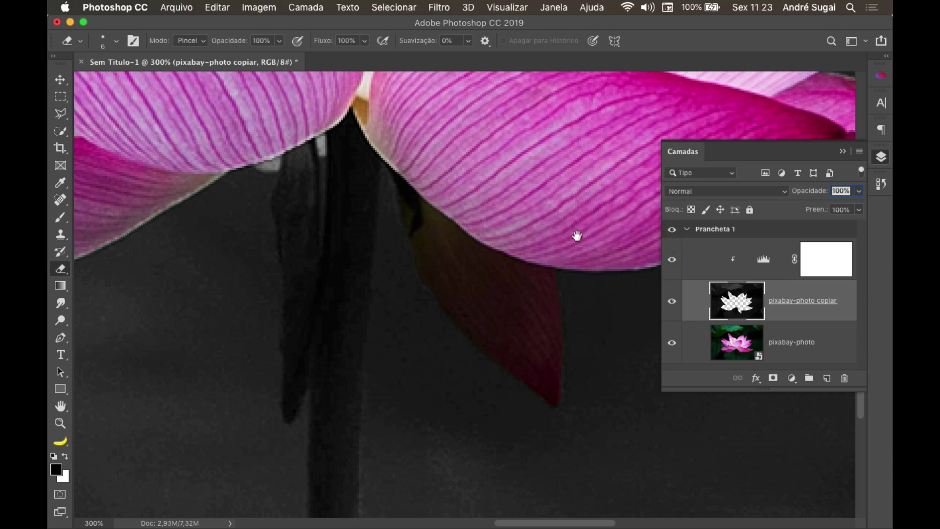
- Erase the light fringe along the petal's lower edge and off its tip
{"action": "left_click_drag", "start_coordinate": [577, 236], "coordinate": [384, 280]}
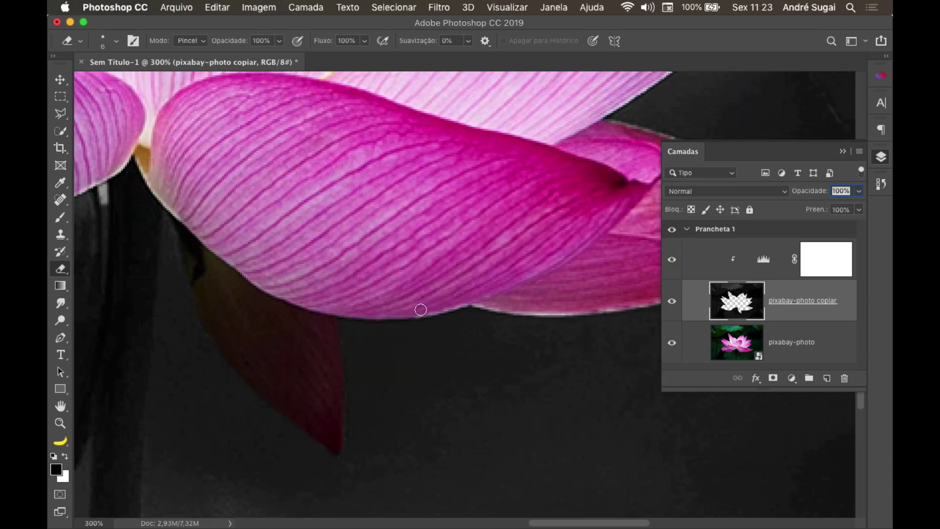
{"action": "mouse_move", "coordinate": [414, 311]}
{"action": "left_mouse_down"}
{"action": "mouse_move", "coordinate": [469, 300]}
{"action": "mouse_move", "coordinate": [559, 311]}
{"action": "left_mouse_up"}
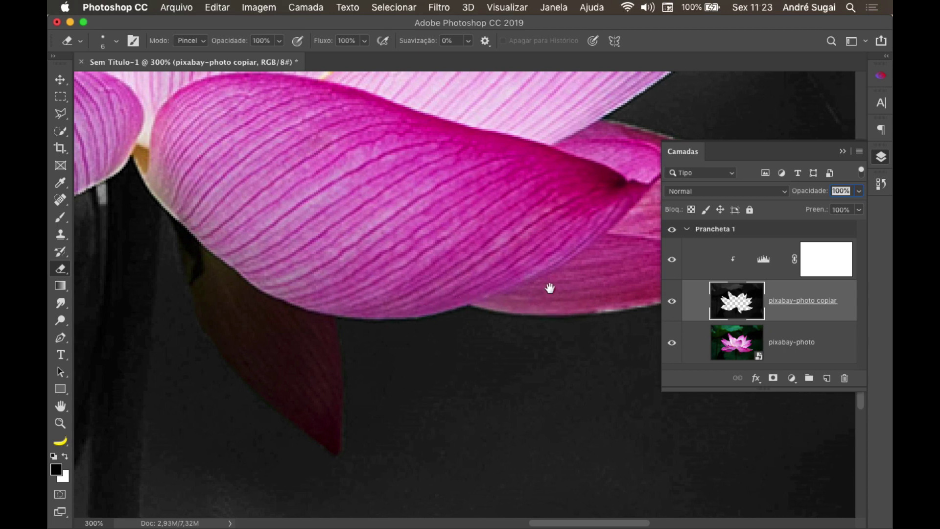
{"action": "scroll", "coordinate": [548, 286], "scroll_direction": "right", "scroll_amount": 5}
{"action": "scroll", "coordinate": [384, 290], "scroll_direction": "right", "scroll_amount": 5}
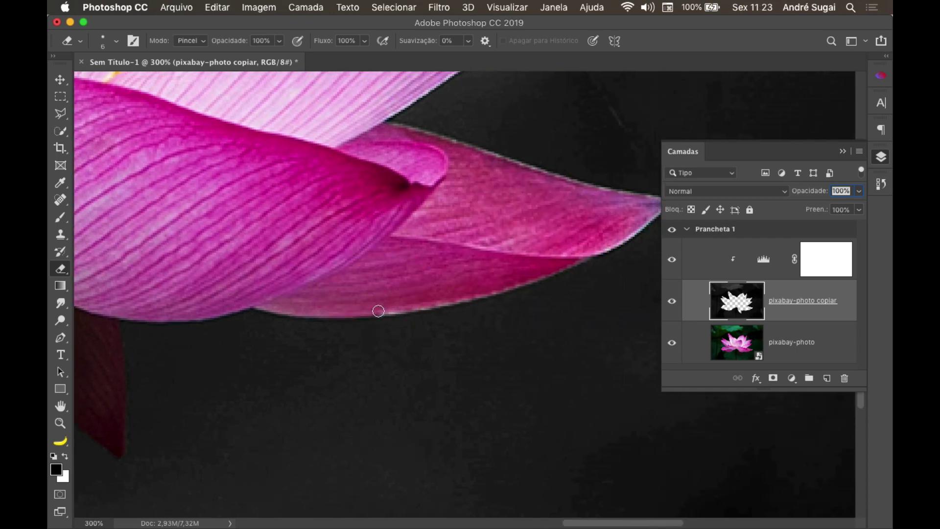
{"action": "left_click_drag", "start_coordinate": [379, 311], "coordinate": [479, 293]}
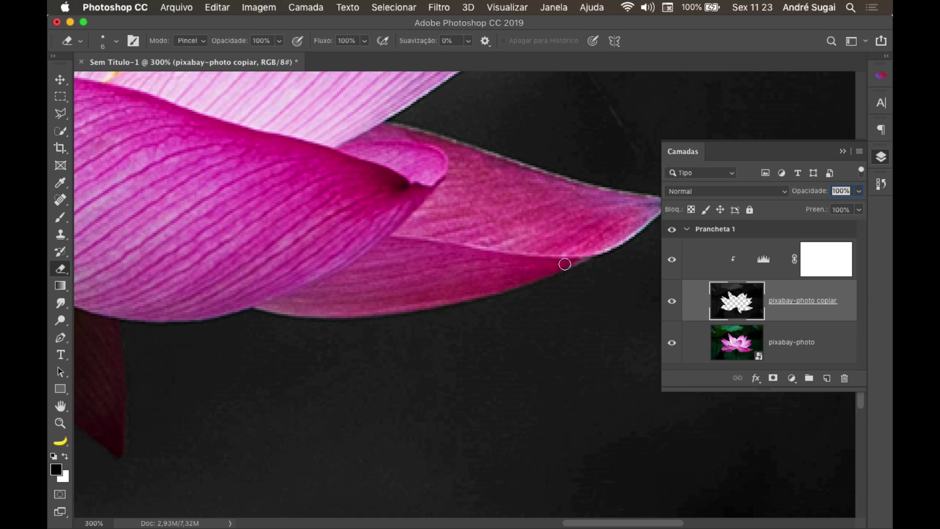
{"action": "mouse_move", "coordinate": [563, 261]}
{"action": "left_mouse_down"}
{"action": "mouse_move", "coordinate": [429, 301]}
{"action": "mouse_move", "coordinate": [519, 253]}
{"action": "left_mouse_up"}
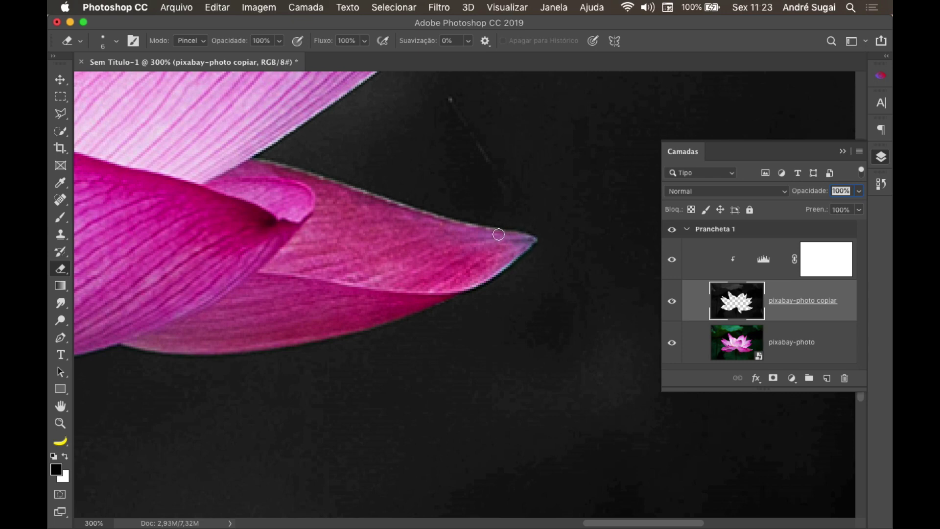
{"action": "left_click_drag", "start_coordinate": [485, 246], "coordinate": [525, 235]}
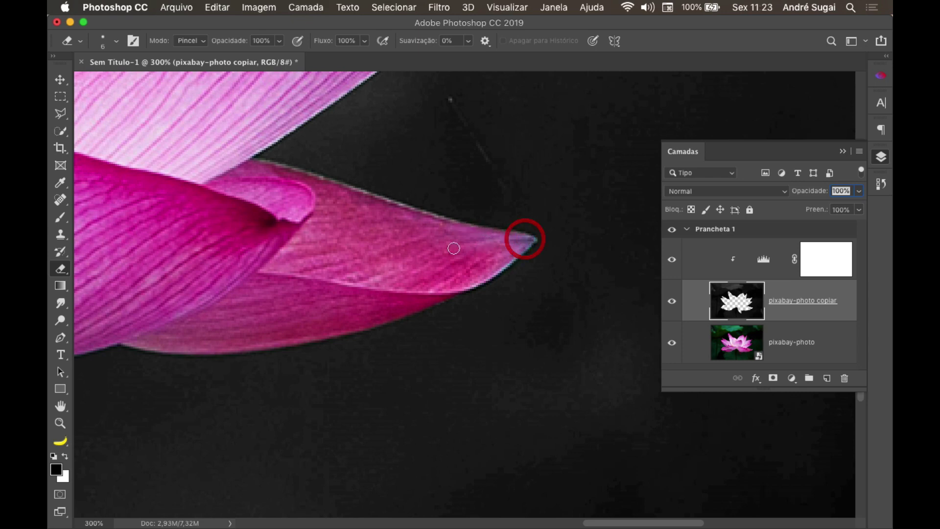
- Clean the fringe along the upper petal edges and where the petals overlap
{"action": "scroll", "coordinate": [478, 300], "scroll_direction": "up", "scroll_amount": 3}
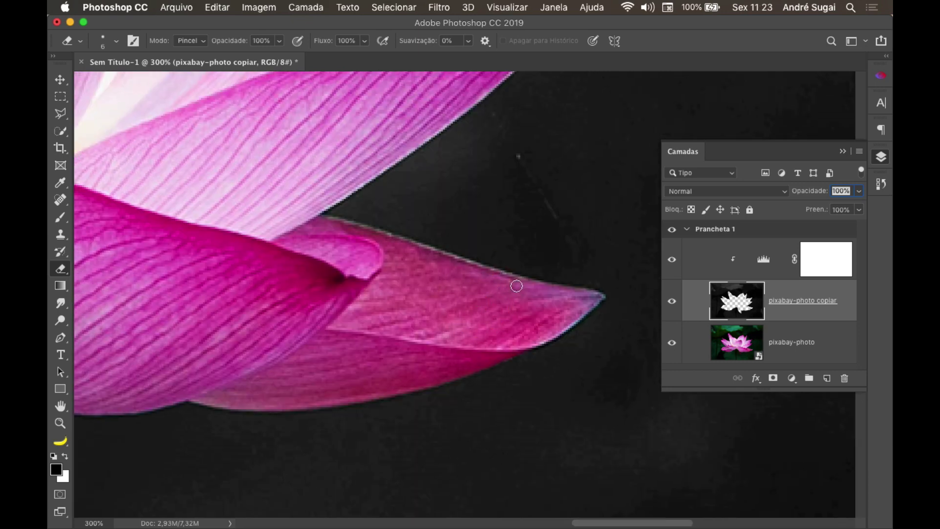
{"action": "left_click_drag", "start_coordinate": [516, 280], "coordinate": [387, 239]}
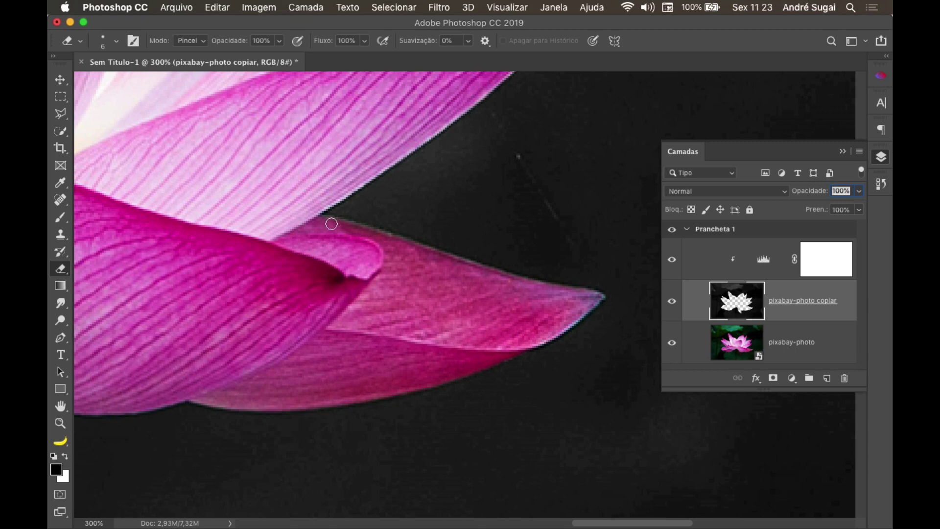
{"action": "left_click_drag", "start_coordinate": [332, 224], "coordinate": [361, 231]}
{"action": "scroll", "coordinate": [315, 298], "scroll_direction": "up", "scroll_amount": 3}
{"action": "scroll", "coordinate": [310, 315], "scroll_direction": "up", "scroll_amount": 3}
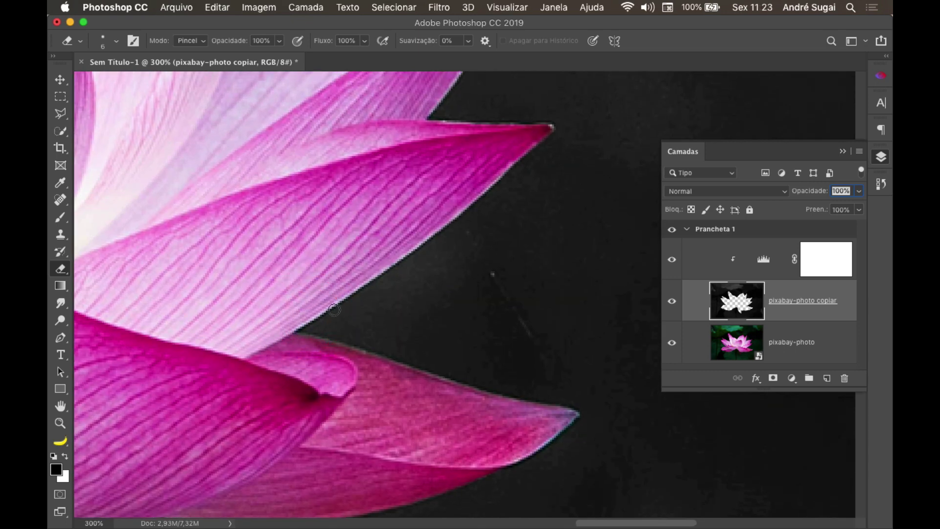
{"action": "mouse_move", "coordinate": [297, 322]}
{"action": "left_mouse_down"}
{"action": "mouse_move", "coordinate": [457, 205]}
{"action": "mouse_move", "coordinate": [434, 227]}
{"action": "left_mouse_up"}
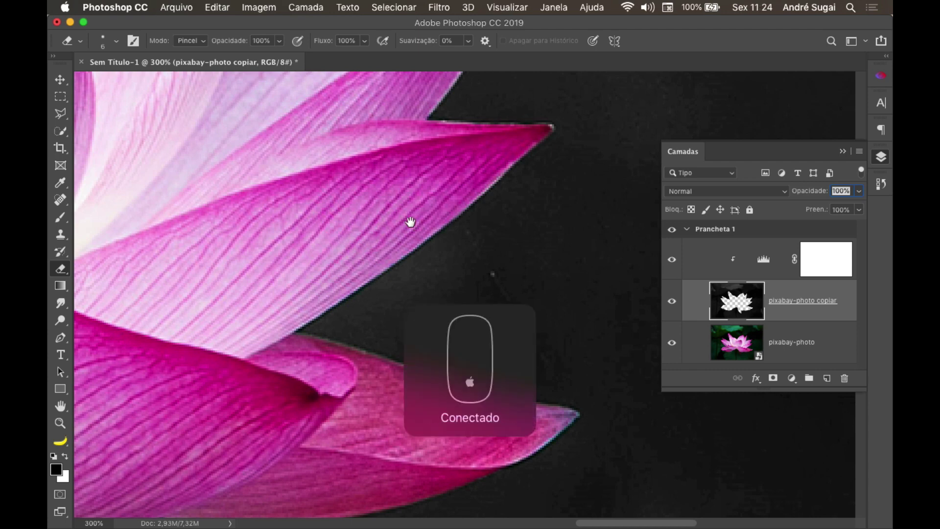
{"action": "left_click_drag", "start_coordinate": [410, 222], "coordinate": [399, 321]}
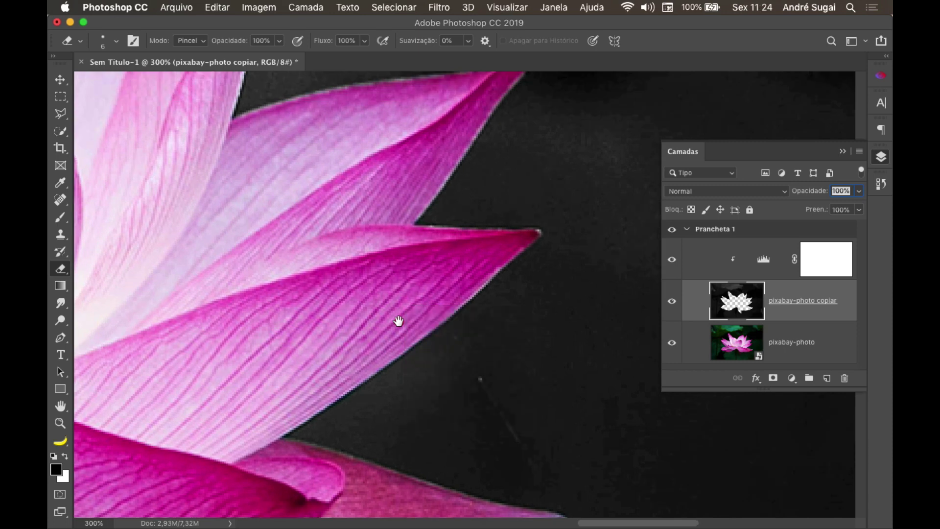